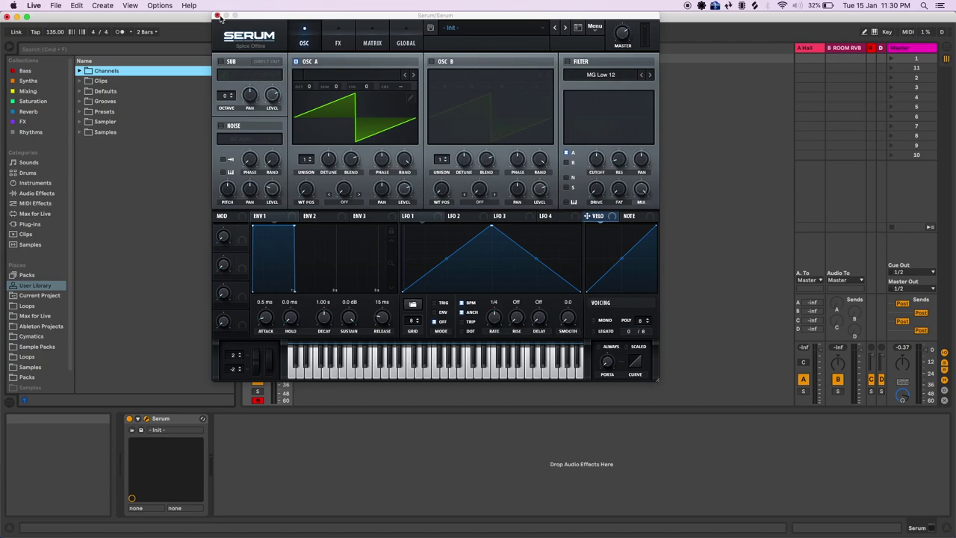
Create a one-bar MIDI clip on the Serum track with an eighth-note C1 on each of the four beats
click(216, 15)
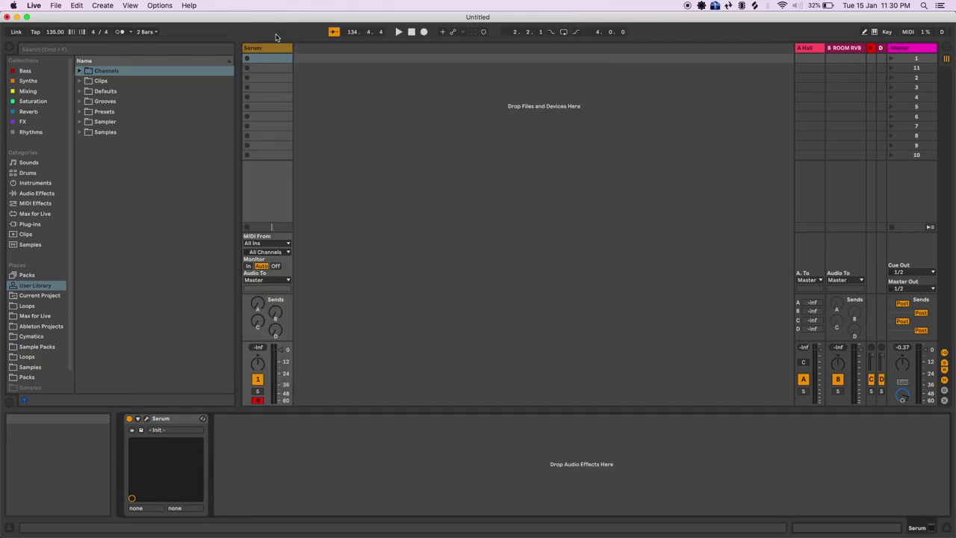
key(super+shift+m)
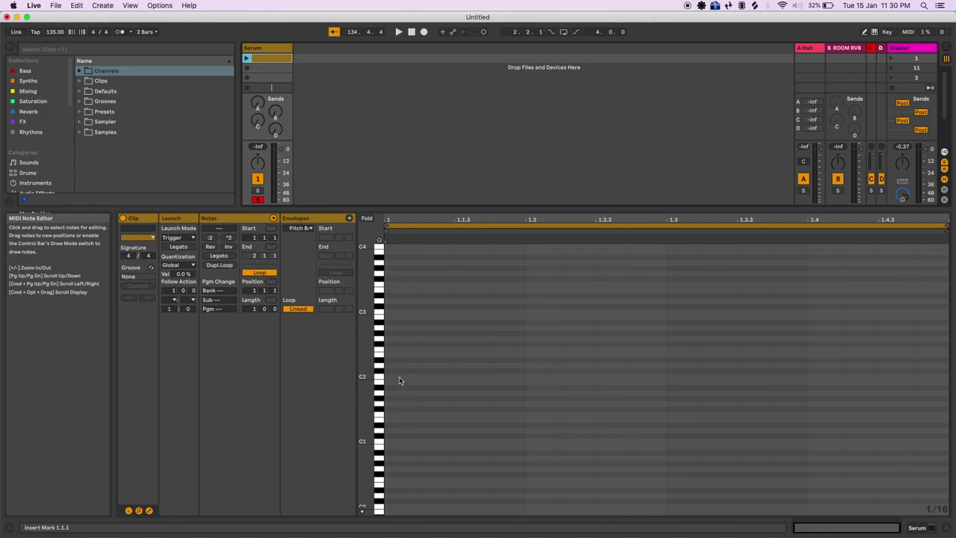
double_click(397, 443)
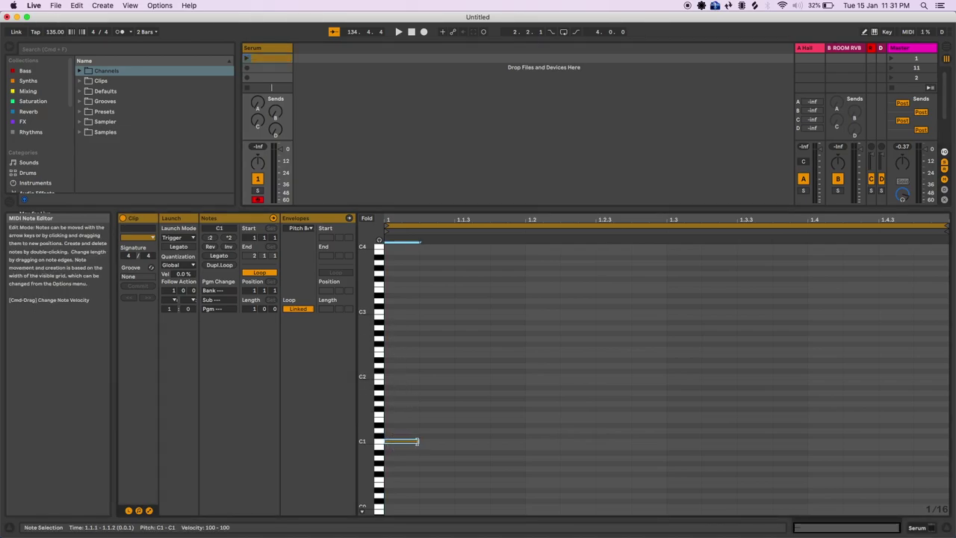
drag(418, 441, 454, 441)
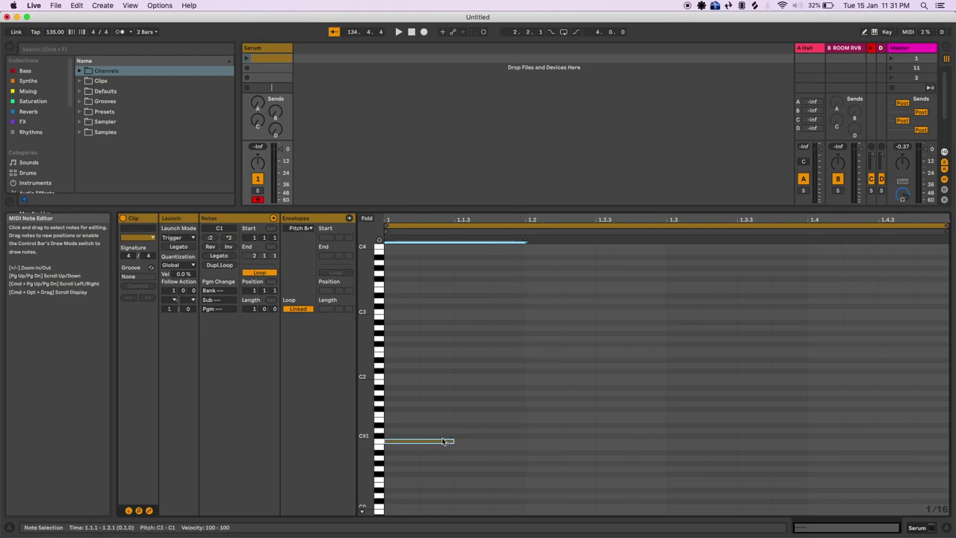
key(super+d)
key(super+d)
key(super+d)
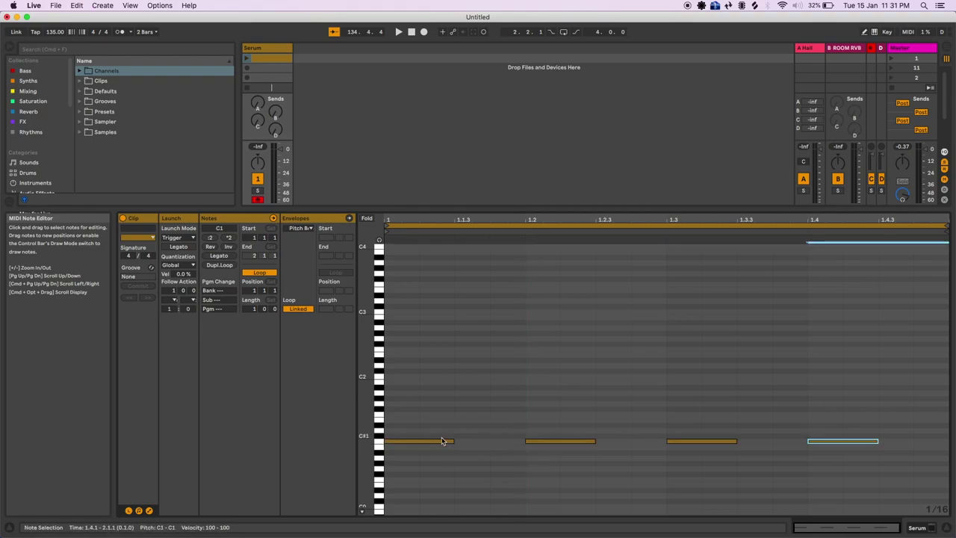
Load the Analog_BD_Sin wavetable into Serum's Osc A and enable the sub oscillator at octave -1
key(super+alt+l)
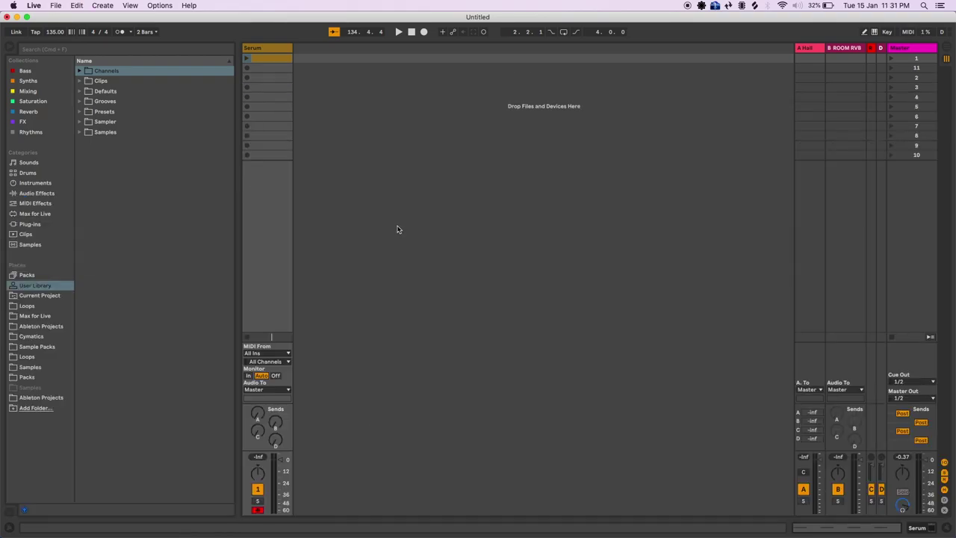
key(shift+Tab)
click(147, 419)
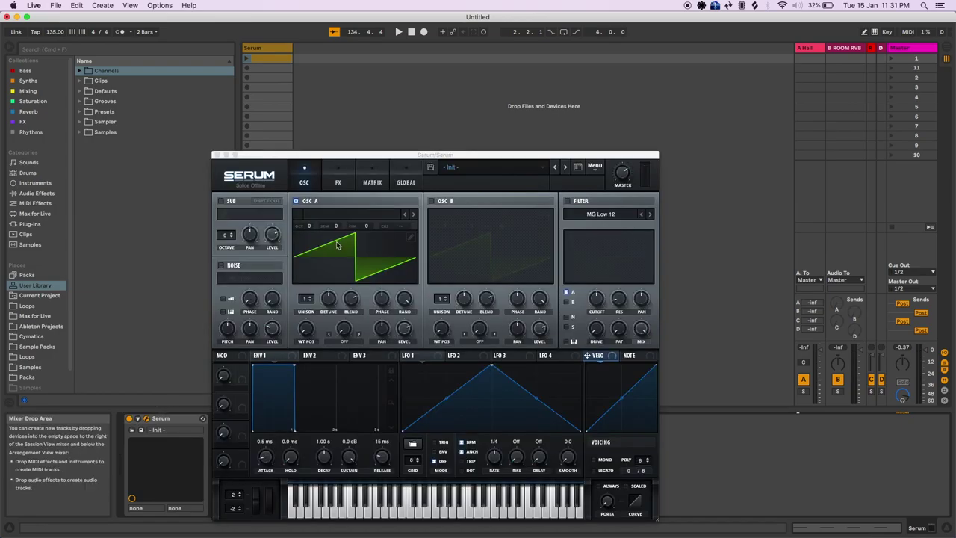
drag(416, 155, 427, 98)
click(380, 160)
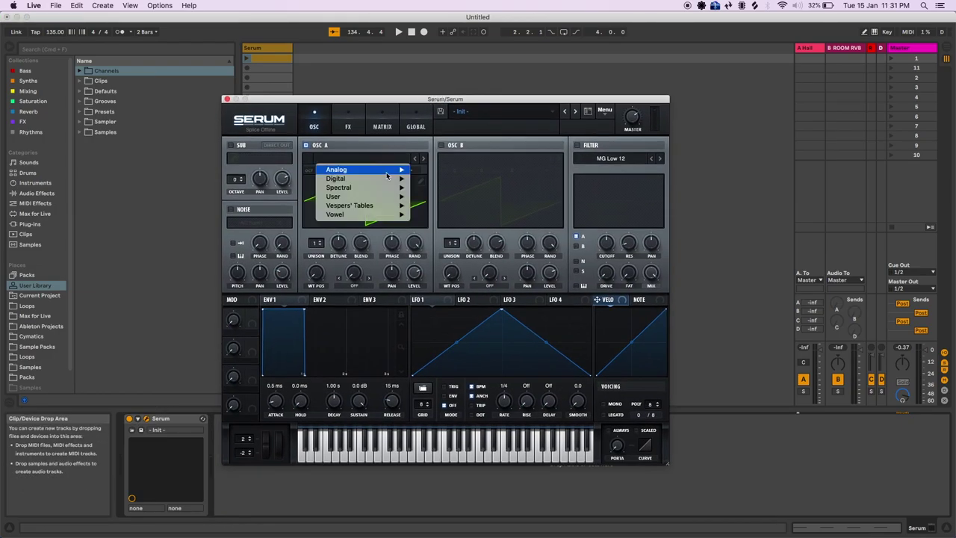
mouse_move(387, 174)
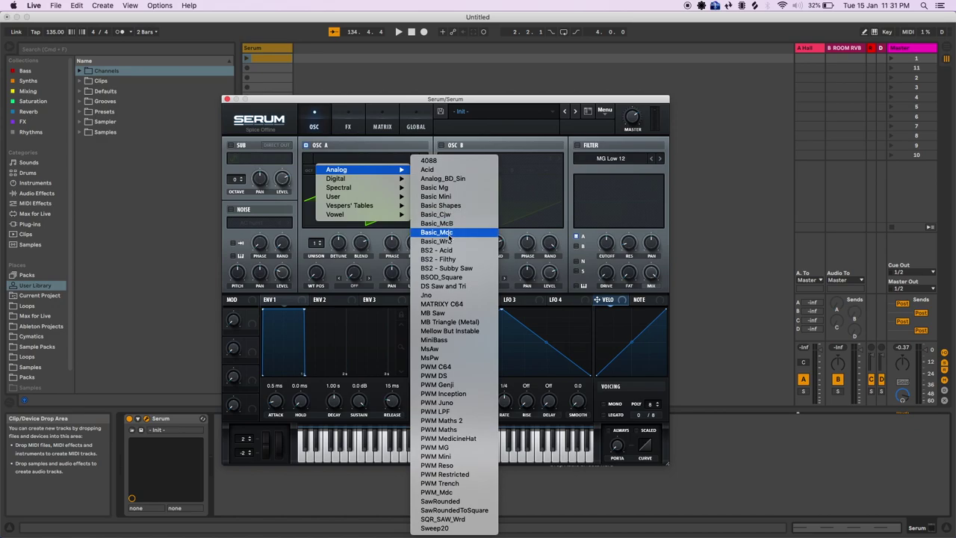
click(445, 182)
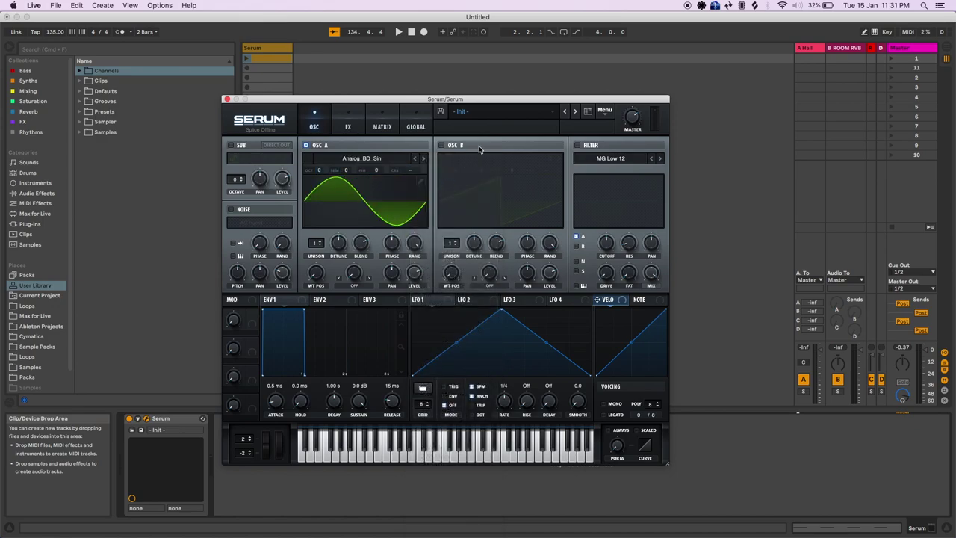
click(244, 160)
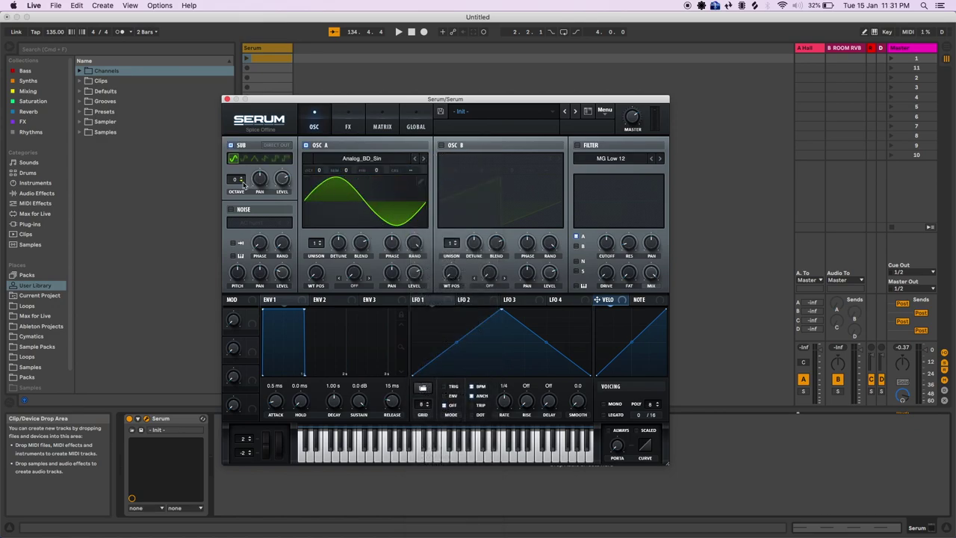
click(242, 181)
Set Env 2 as the source in the first row of Serum's modulation matrix
click(376, 128)
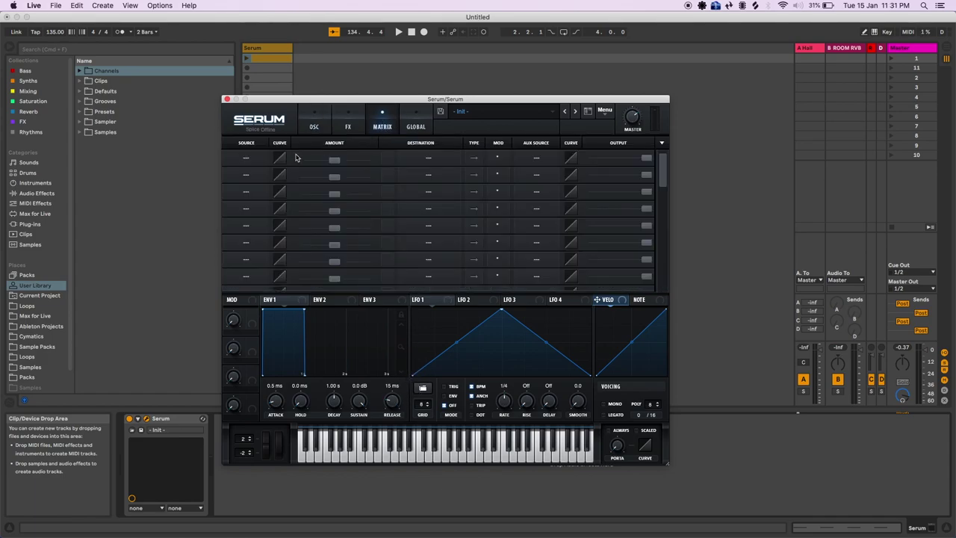
click(254, 159)
click(255, 196)
Launch the Serum clip for playback and set Env 1's release to 127 ms
click(247, 58)
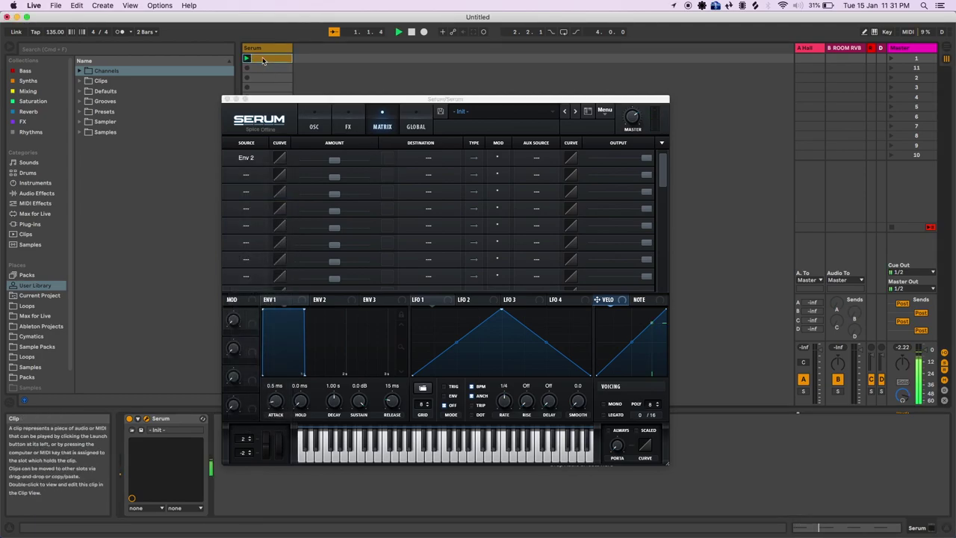
click(314, 119)
drag(391, 400, 391, 389)
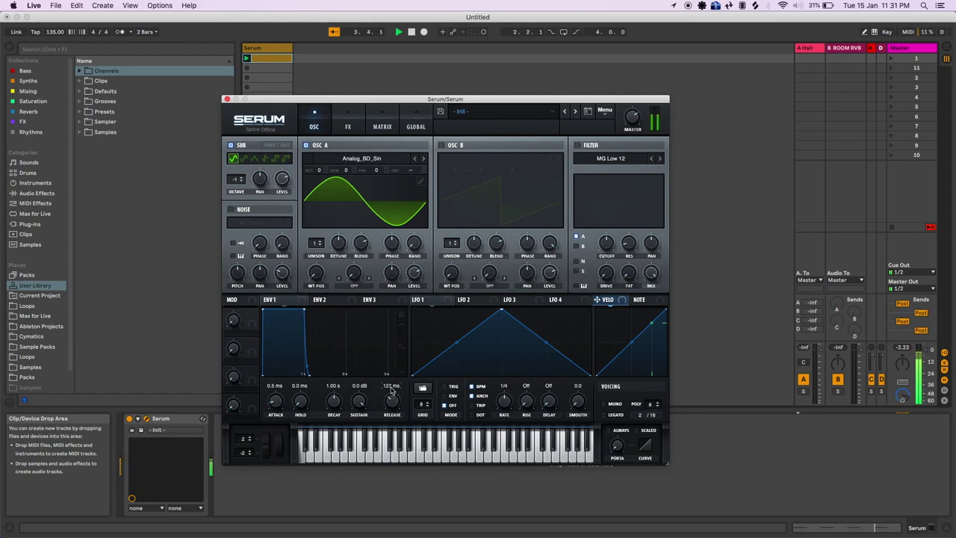
Route Env 2 to master tuning in the modulation matrix with an amount of 12 st
click(379, 128)
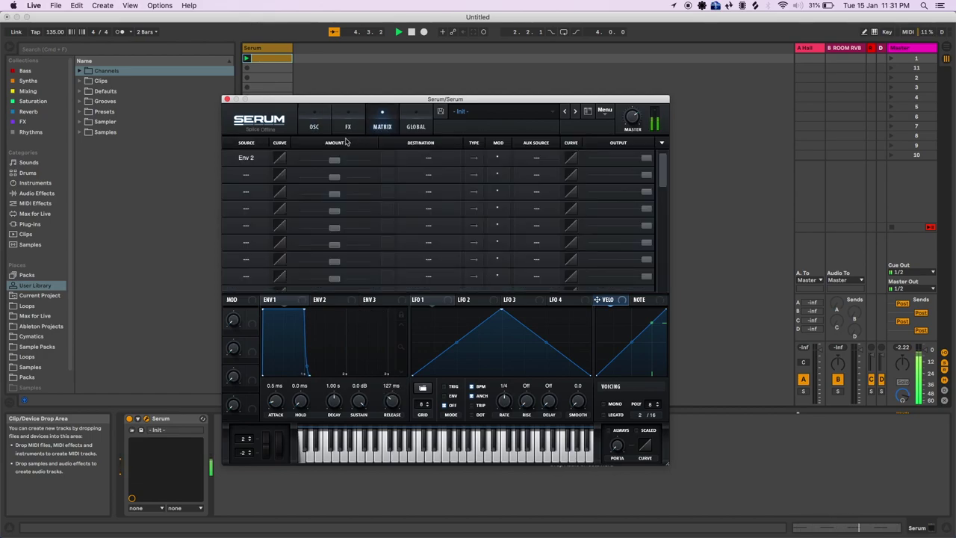
click(408, 162)
mouse_move(445, 230)
click(489, 230)
double_click(336, 163)
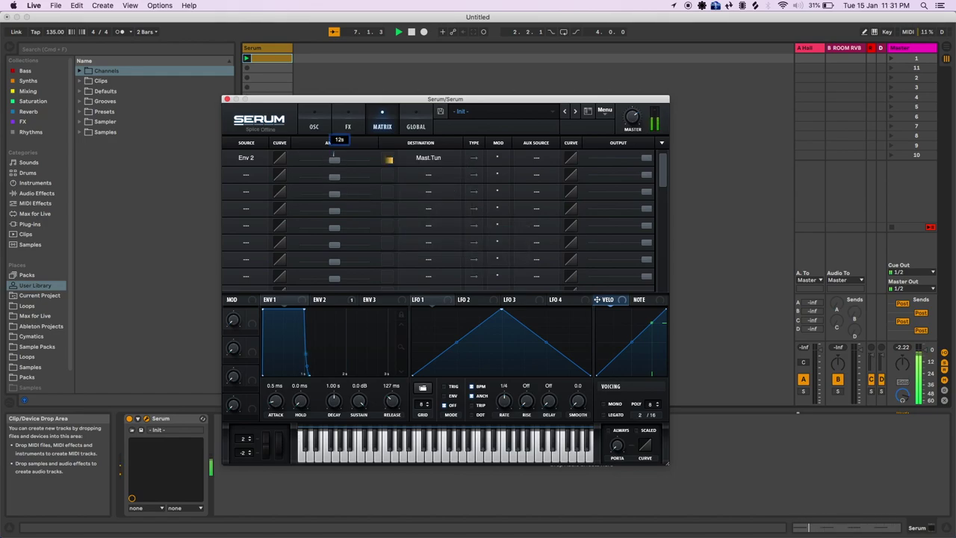
key(Return)
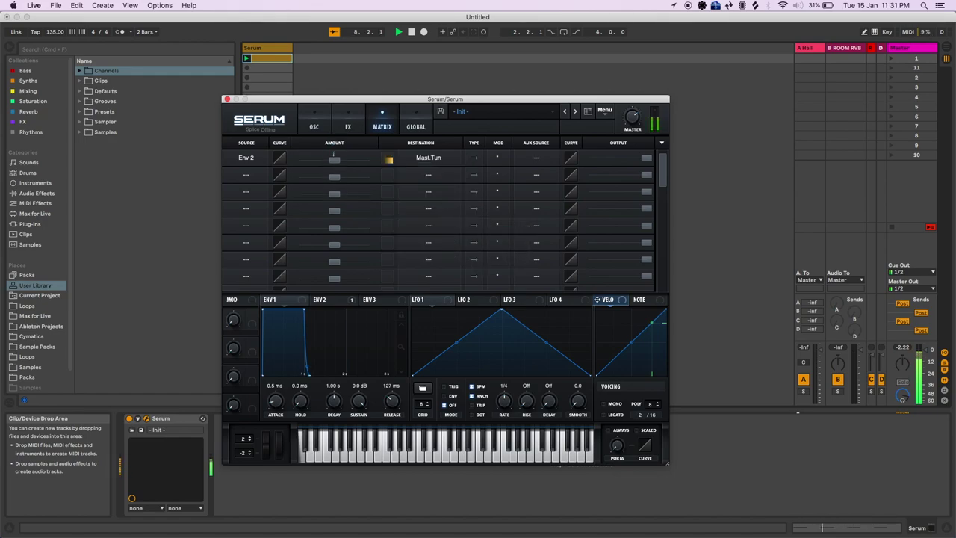
double_click(336, 161)
text(12st)
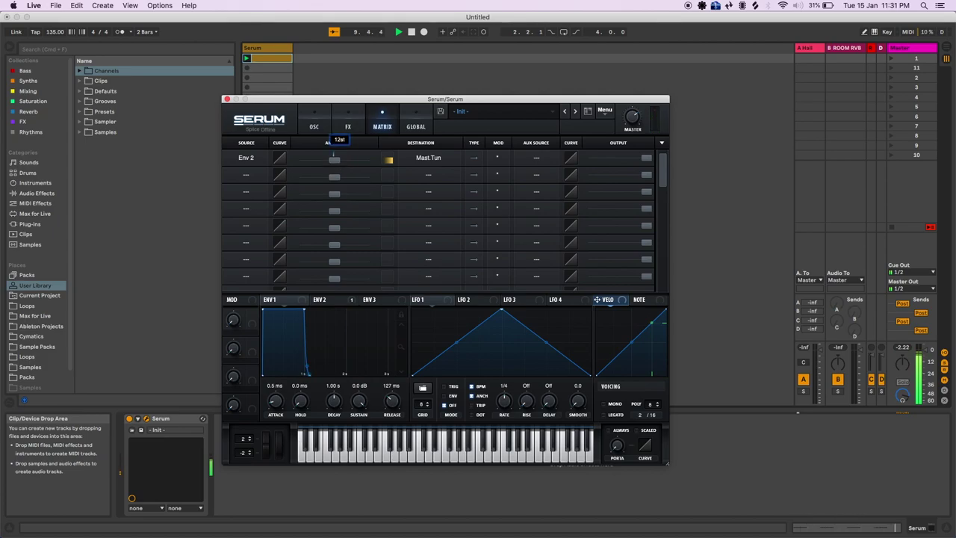
key(Return)
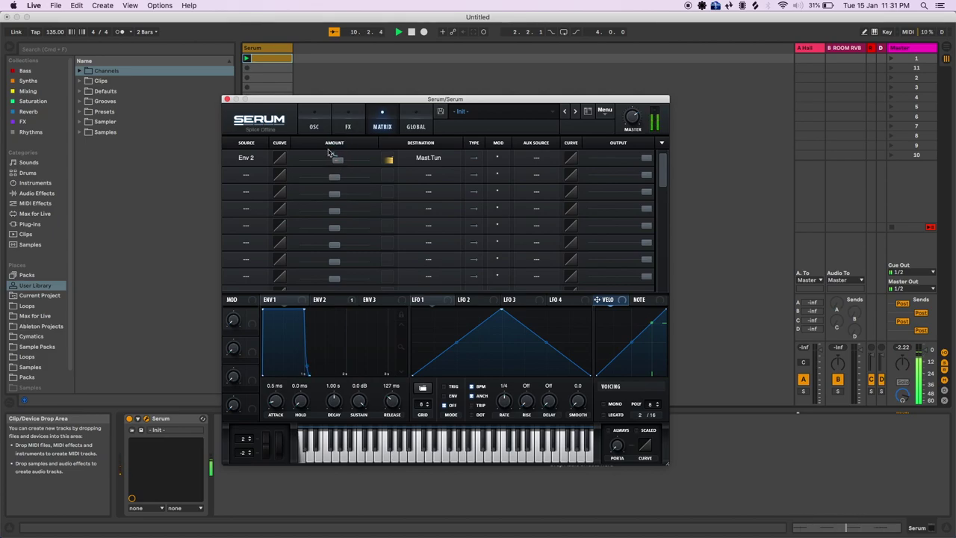
Set Env 2's decay to 0 ms and sustain to 0%, and raise its hold time
click(313, 126)
click(328, 300)
drag(333, 401, 333, 457)
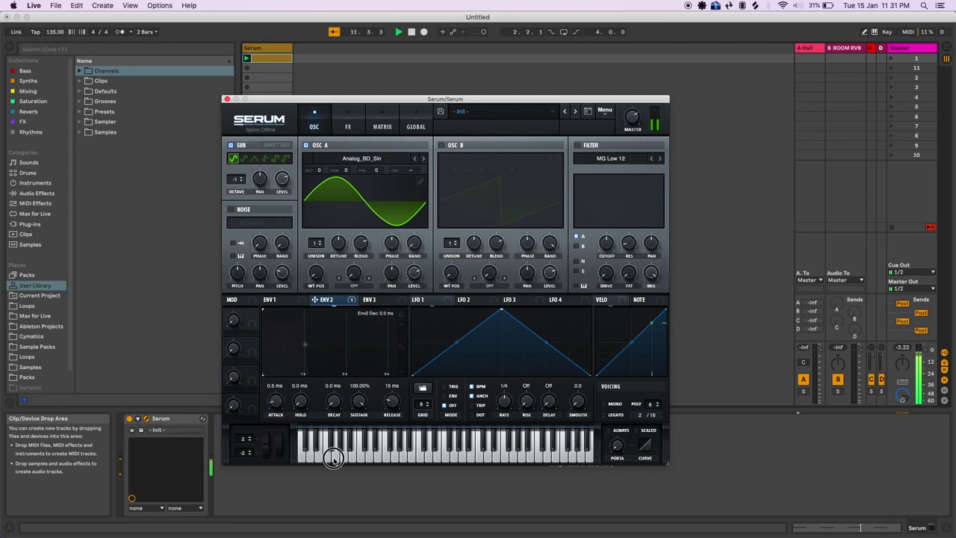
drag(359, 401, 356, 456)
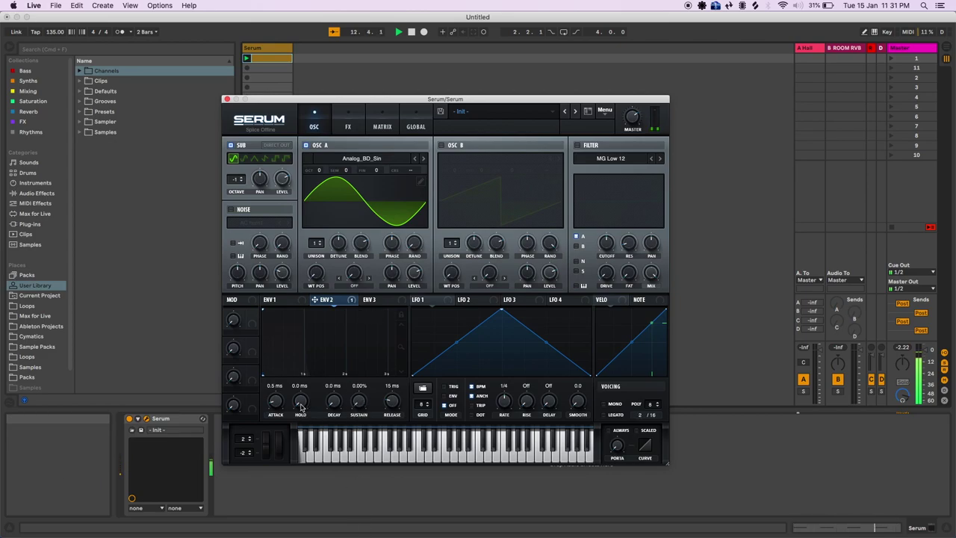
drag(300, 404, 333, 376)
Set Env 1's release to 212 ms and fine-tune Env 2 to 23 ms hold and 24 ms decay
click(296, 303)
drag(391, 401, 391, 389)
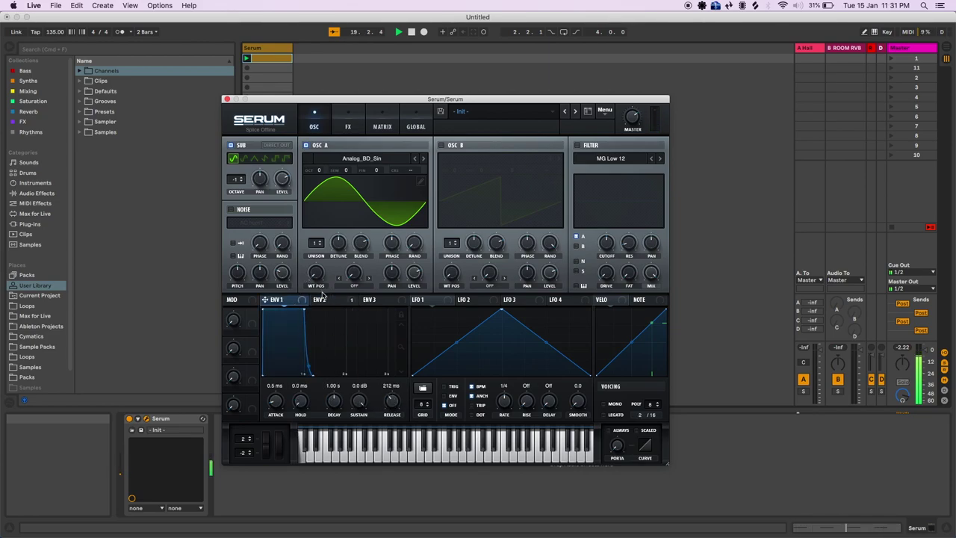
click(322, 297)
drag(302, 404, 303, 400)
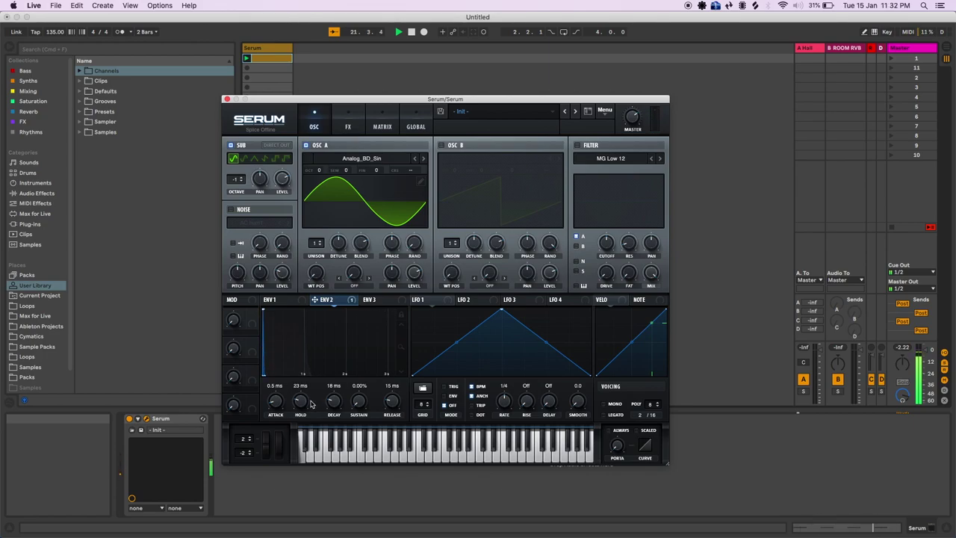
drag(332, 404, 334, 405)
Reshape LFO 1 into a rounded falling curve that ends halfway along its grid, running in ENV mode
click(416, 303)
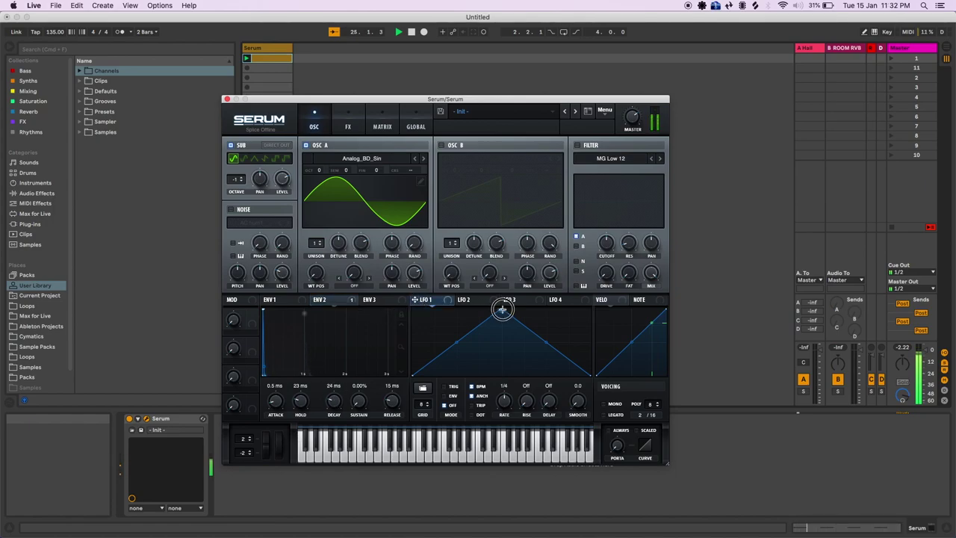
drag(504, 308, 391, 306)
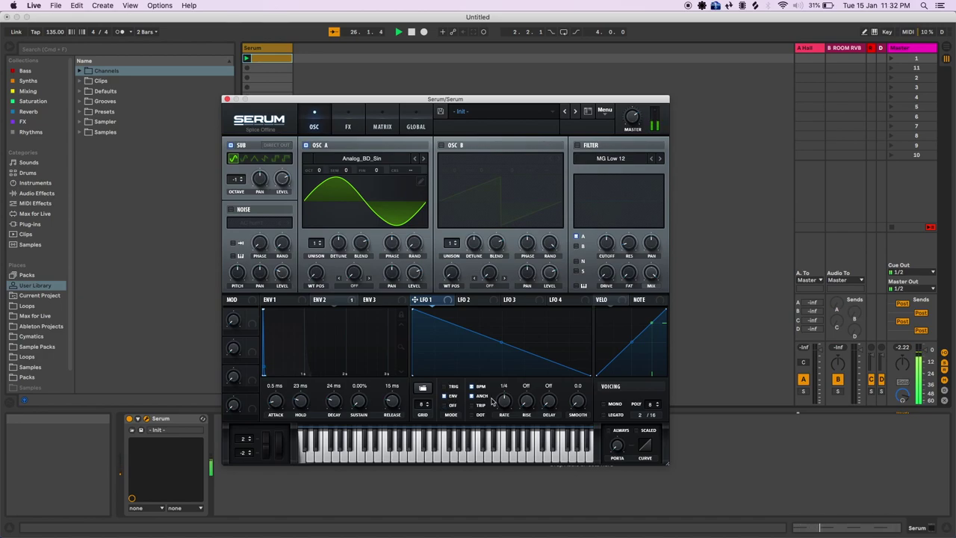
drag(502, 347, 458, 319)
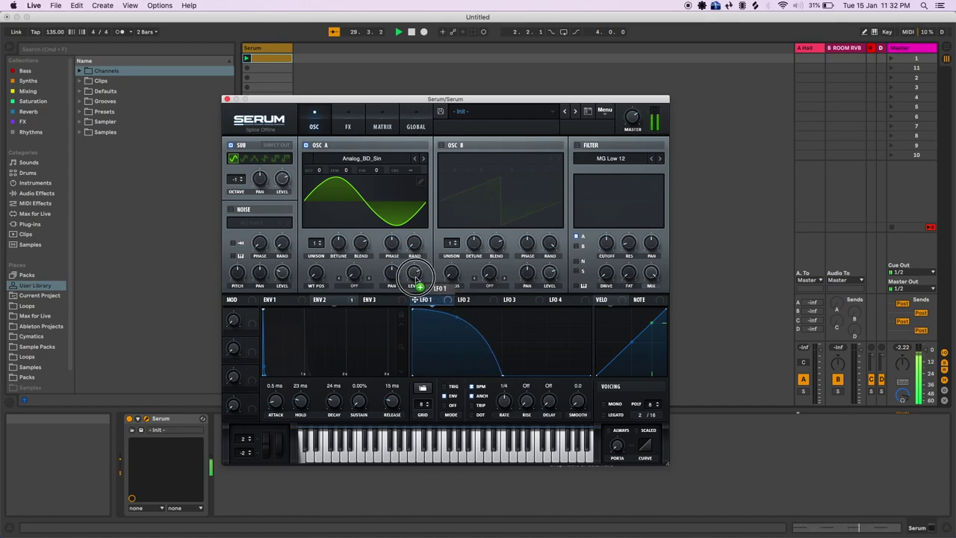
Modulate Osc A's level with LFO 1 and the sub oscillator's level with LFO 2
drag(412, 275, 425, 381)
drag(406, 263, 415, 245)
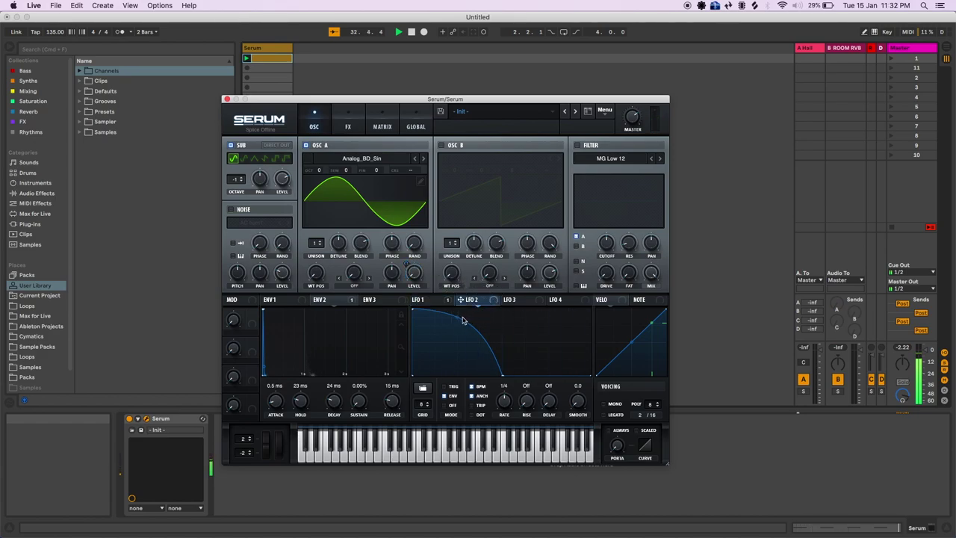
drag(469, 302, 280, 157)
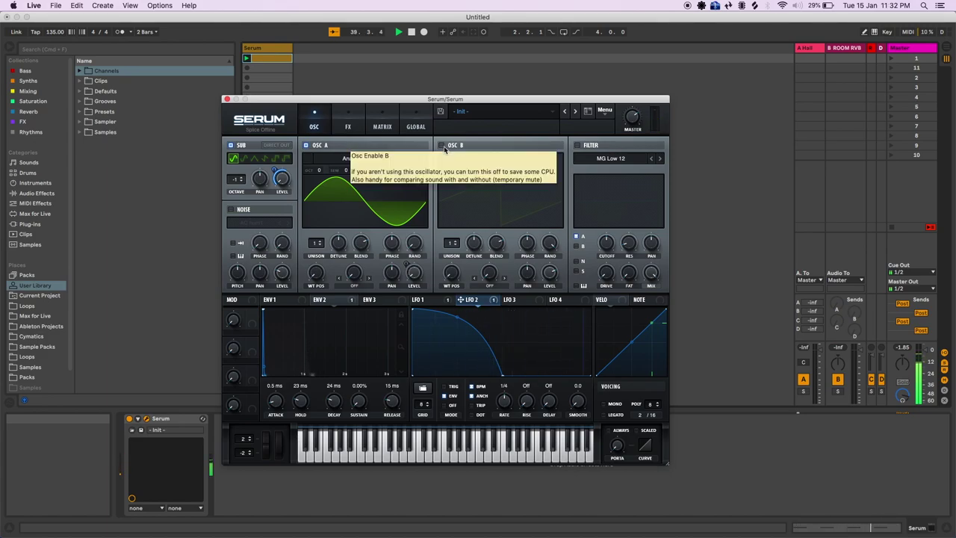
Lower Serum's master volume to 67% and review the routings in the modulation matrix
drag(633, 118, 634, 124)
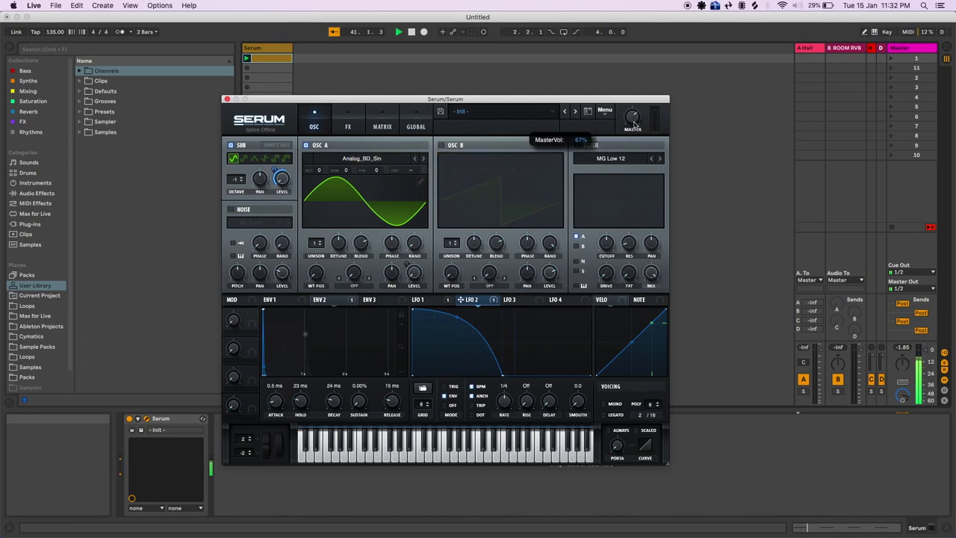
click(348, 127)
click(382, 127)
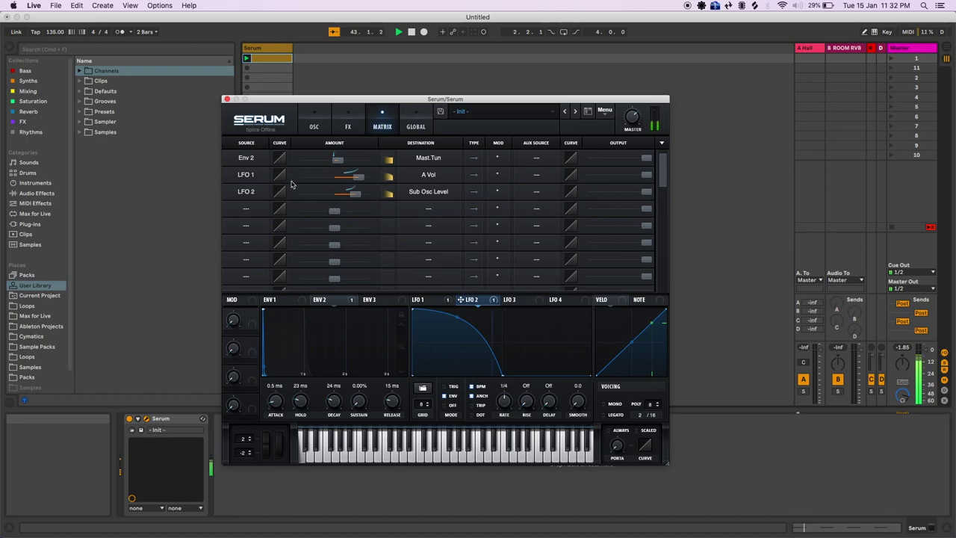
Enable Osc B and load the BS2 - Acid wavetable from the Analog category
click(313, 126)
click(441, 145)
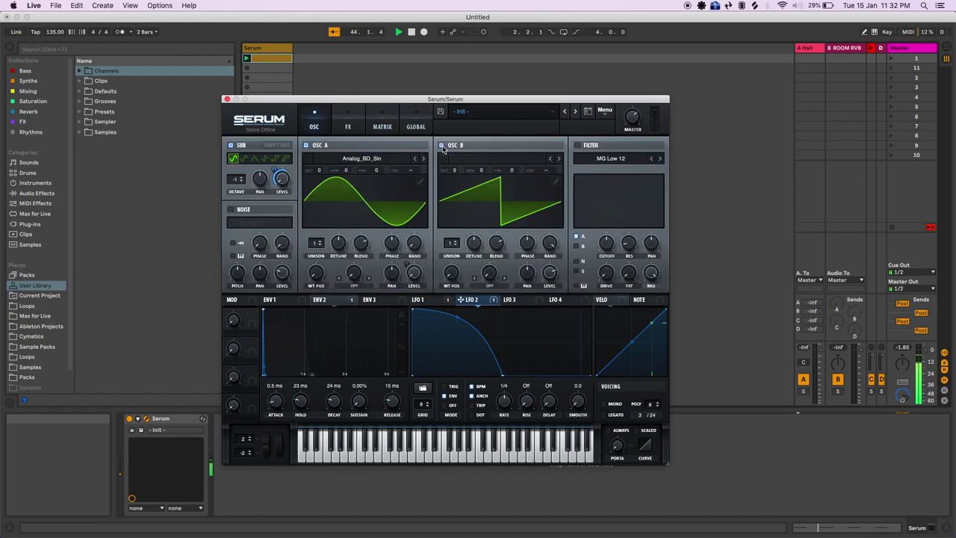
click(441, 145)
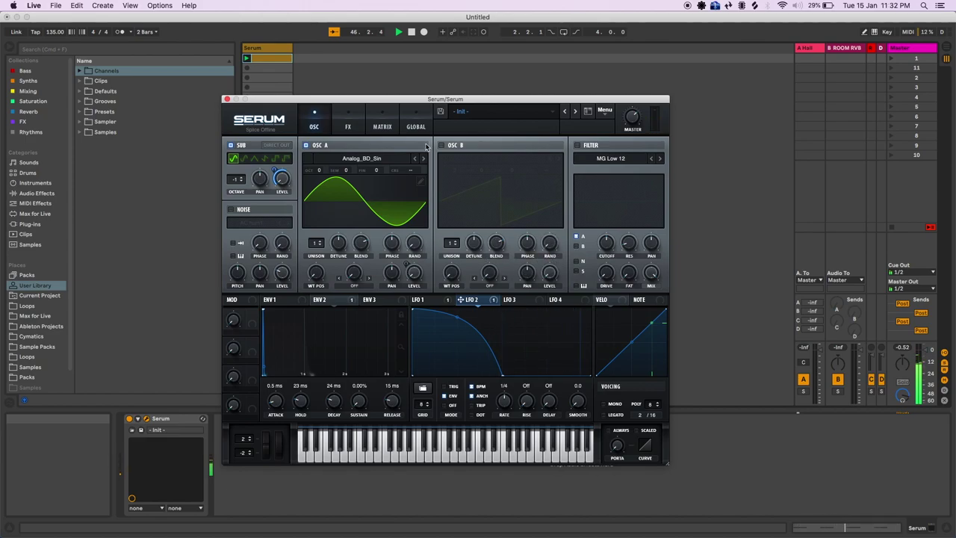
click(441, 145)
click(557, 159)
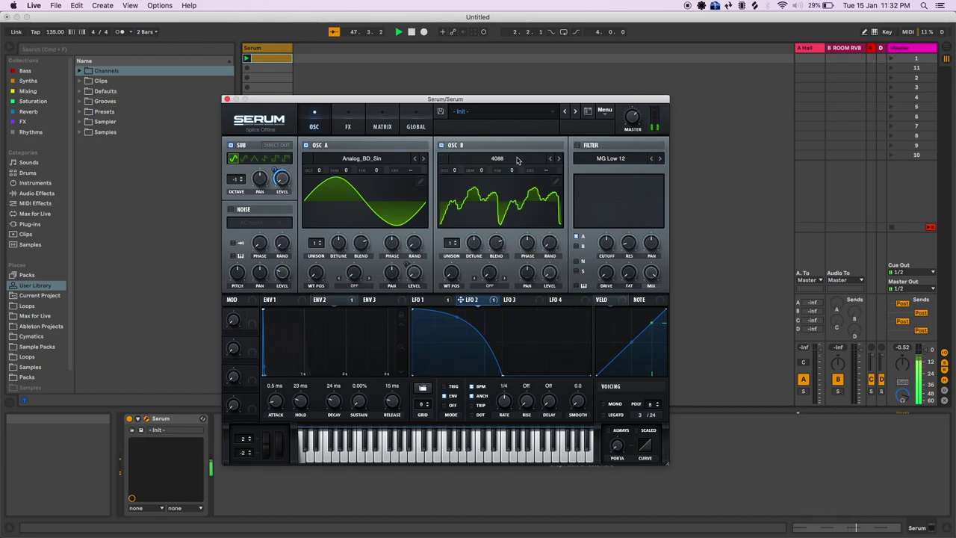
click(516, 159)
click(516, 159)
click(517, 159)
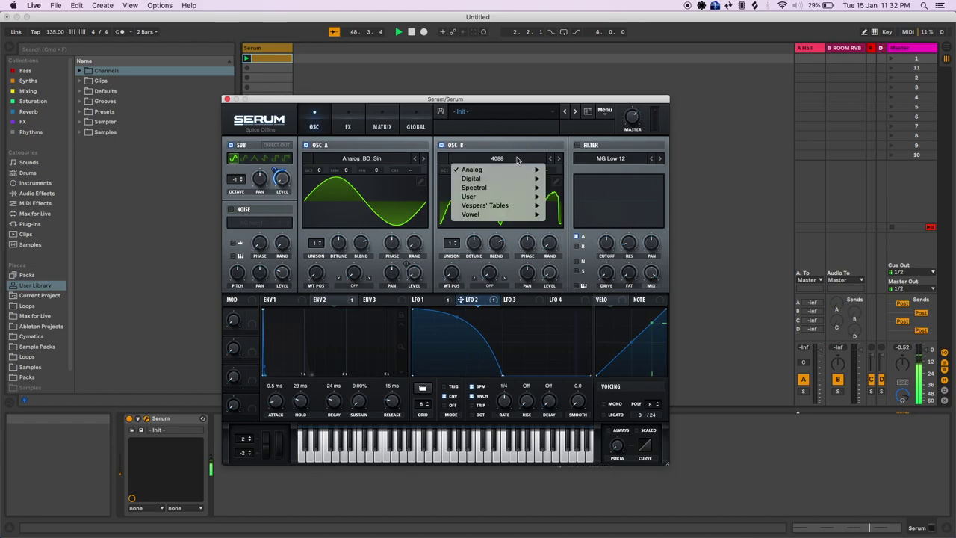
mouse_move(516, 169)
click(571, 250)
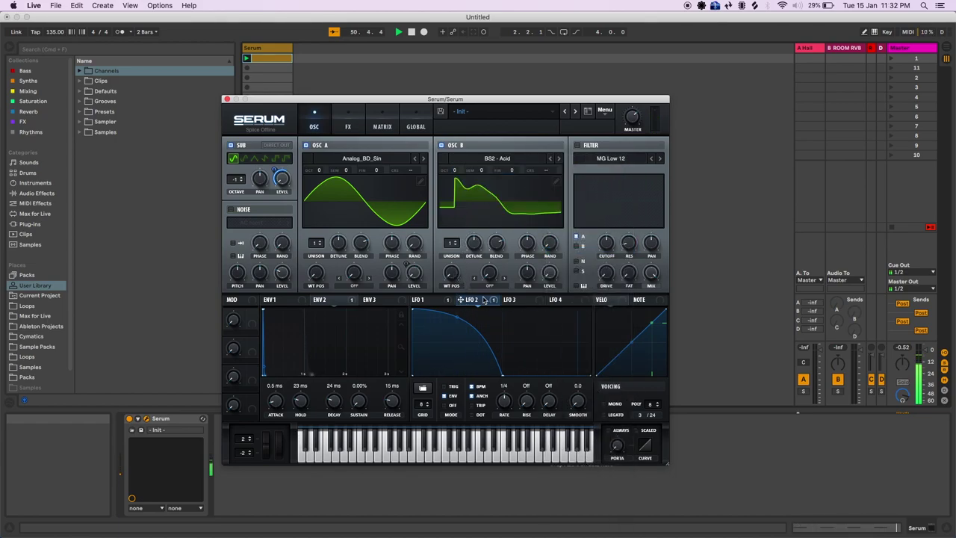
Copy LFO 2's falling curve to LFO 3, shorten it to a brief drop and run it at a 1/32 rate
click(508, 299)
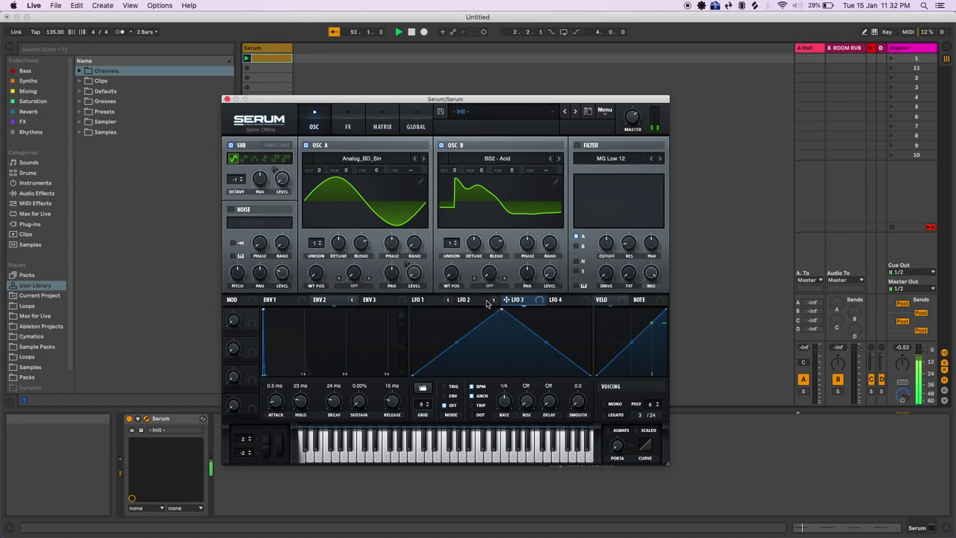
drag(486, 303, 531, 303)
click(531, 303)
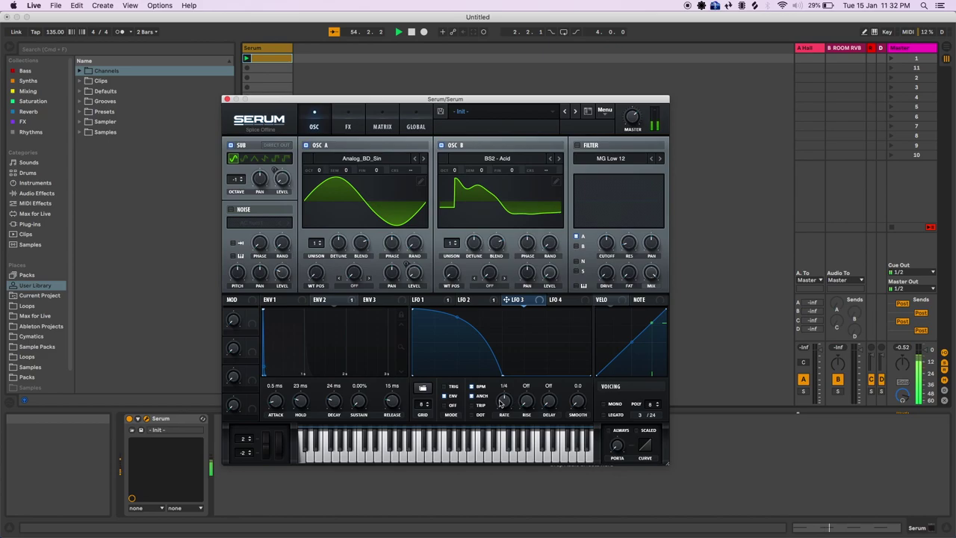
drag(500, 404, 436, 383)
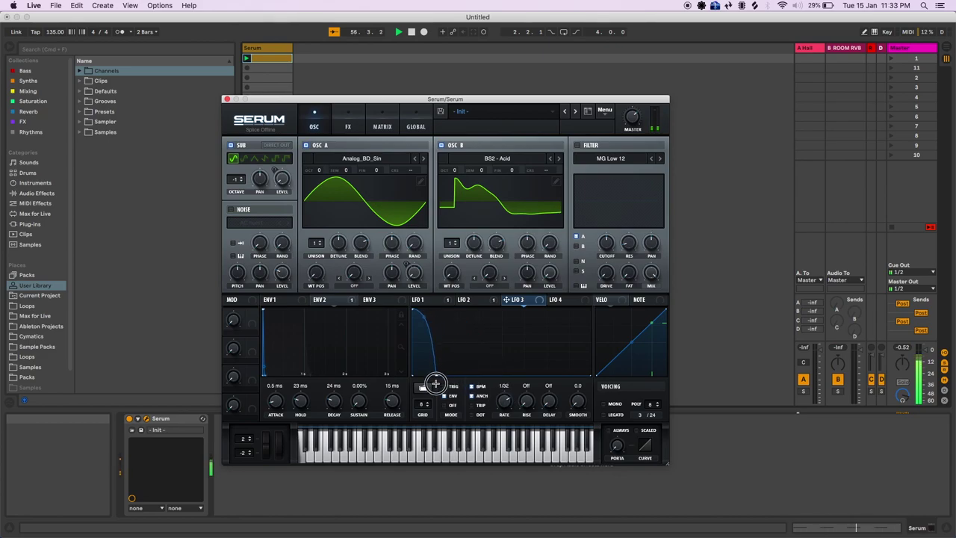
Modulate Osc A's warp with LFO 3 at an amount of about 32, using the FM (From B) warp mode
drag(508, 300, 346, 276)
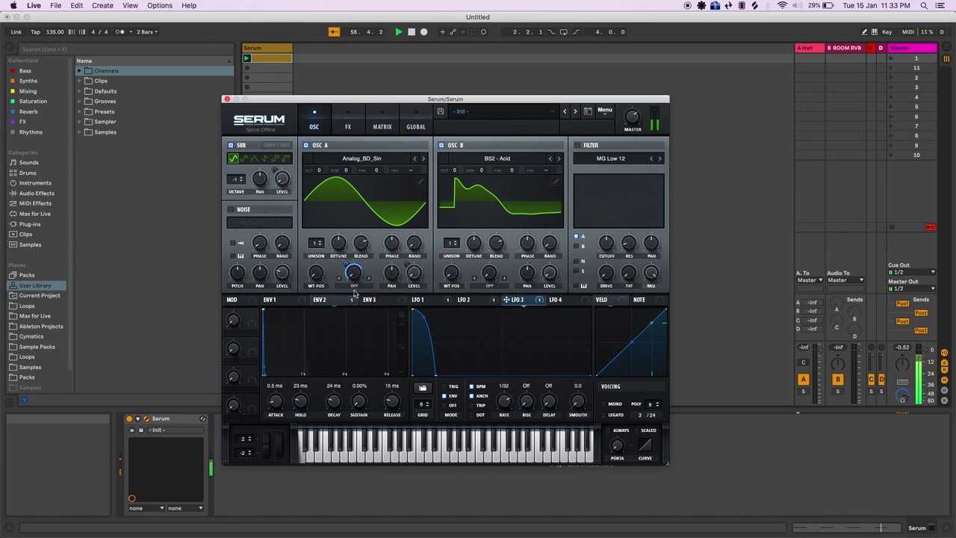
click(355, 288)
click(362, 458)
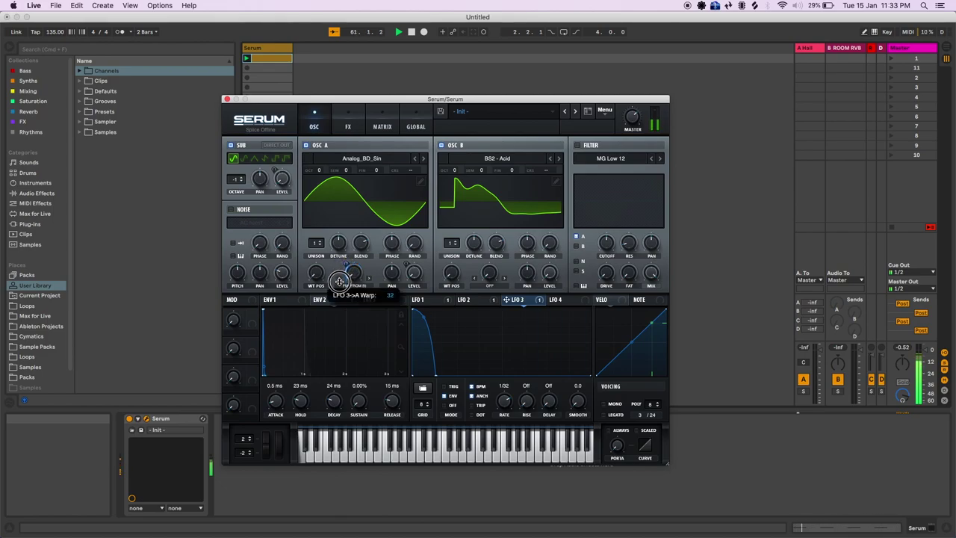
Bend LFO 3 into a steep concave decay that ends about one sixth of the way along its grid
drag(418, 332, 417, 341)
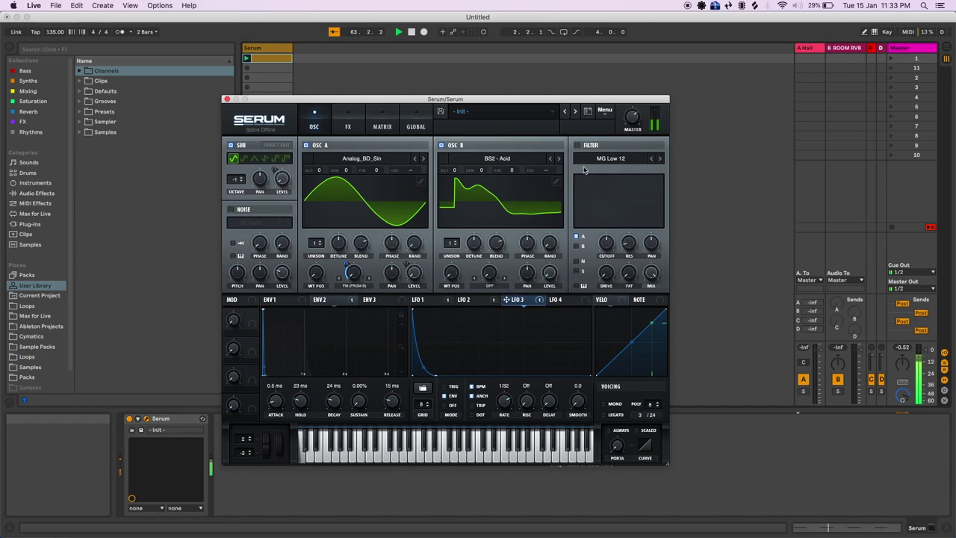
mouse_move(435, 375)
mouse_down()
mouse_move(467, 384)
mouse_move(440, 365)
mouse_up()
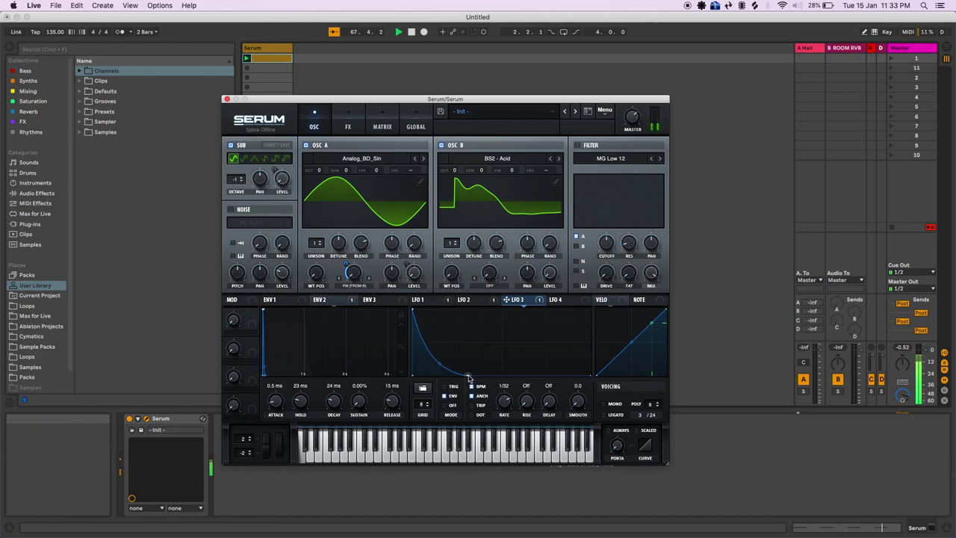
drag(468, 379, 441, 378)
Enable the filter, route the sub oscillator through it, and use the High 12 type with a low cutoff
click(577, 145)
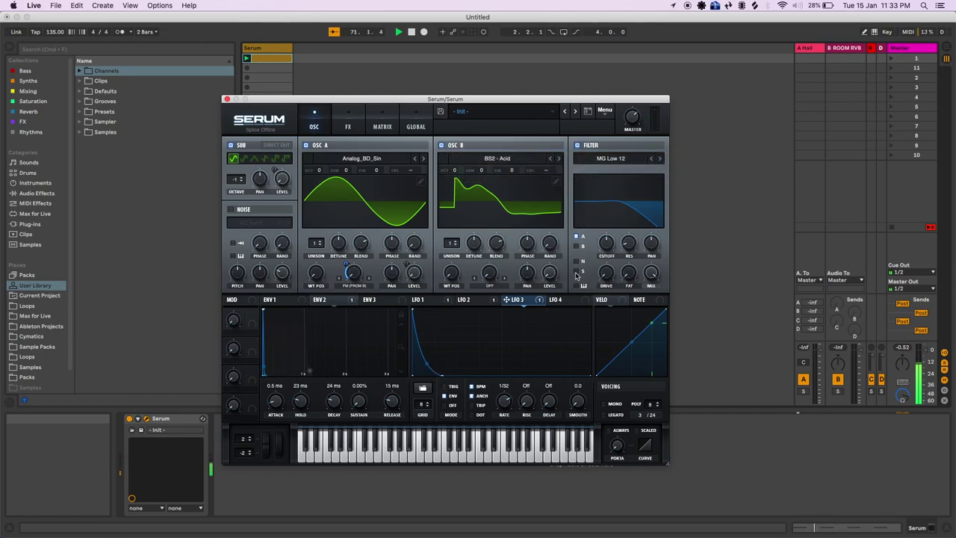
click(576, 271)
click(614, 158)
mouse_move(613, 169)
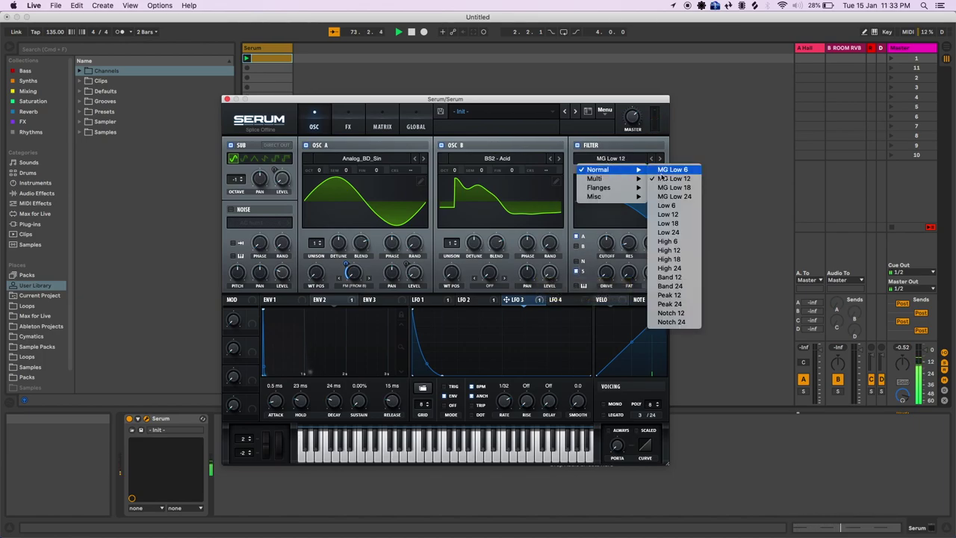
click(661, 252)
mouse_move(605, 242)
mouse_down()
mouse_move(606, 279)
mouse_move(608, 246)
mouse_up()
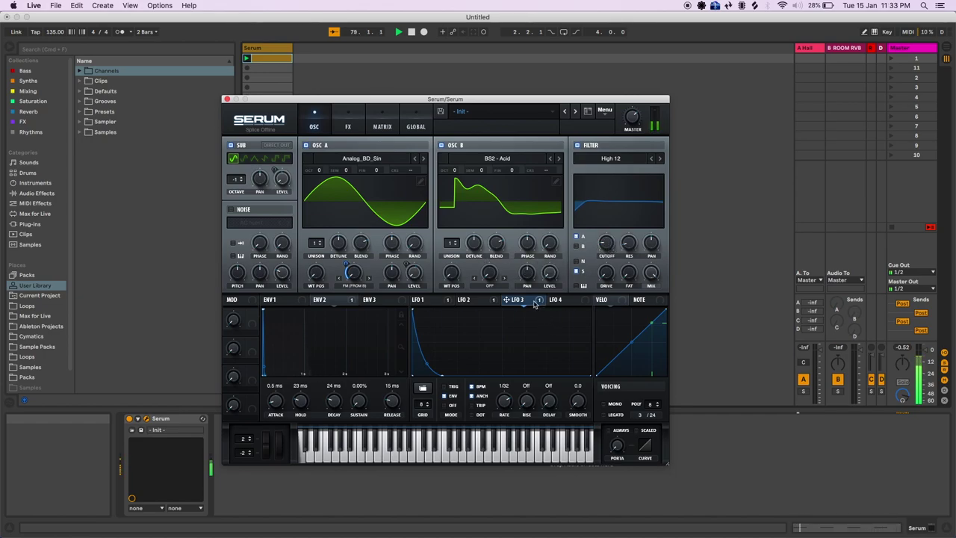
Modulate the filter cutoff with Env 3 and shape the envelope to a 494 ms curved decay with 0% sustain
mouse_move(535, 304)
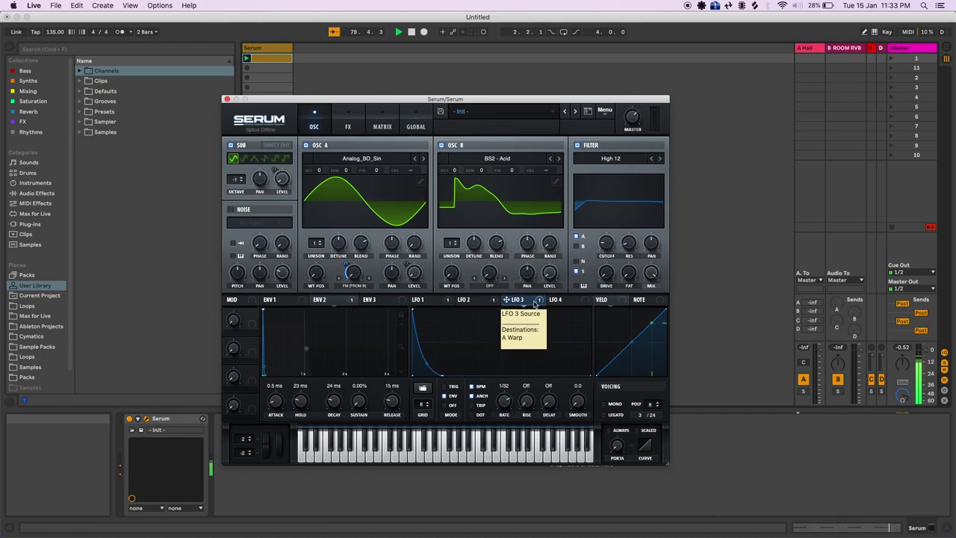
click(373, 299)
drag(377, 300, 591, 251)
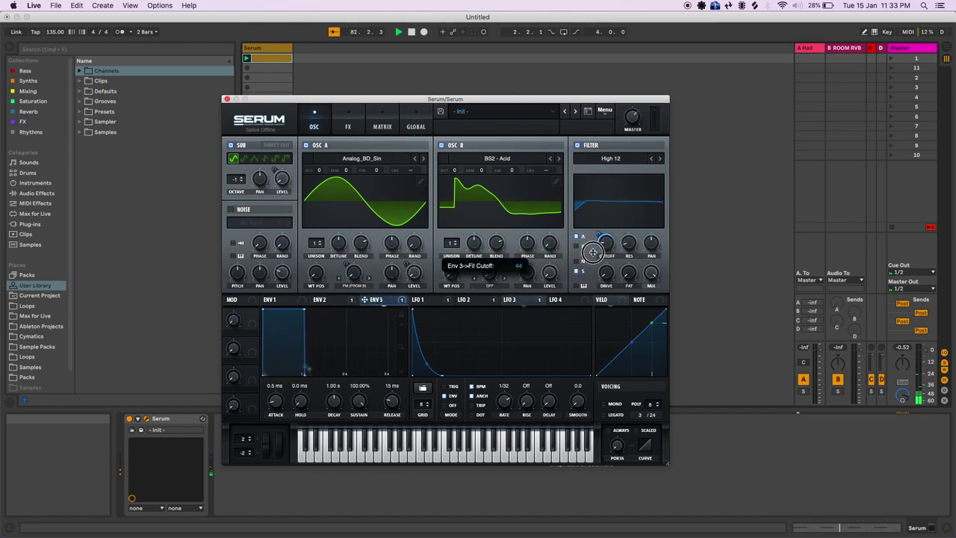
drag(305, 312, 276, 375)
drag(597, 235, 597, 239)
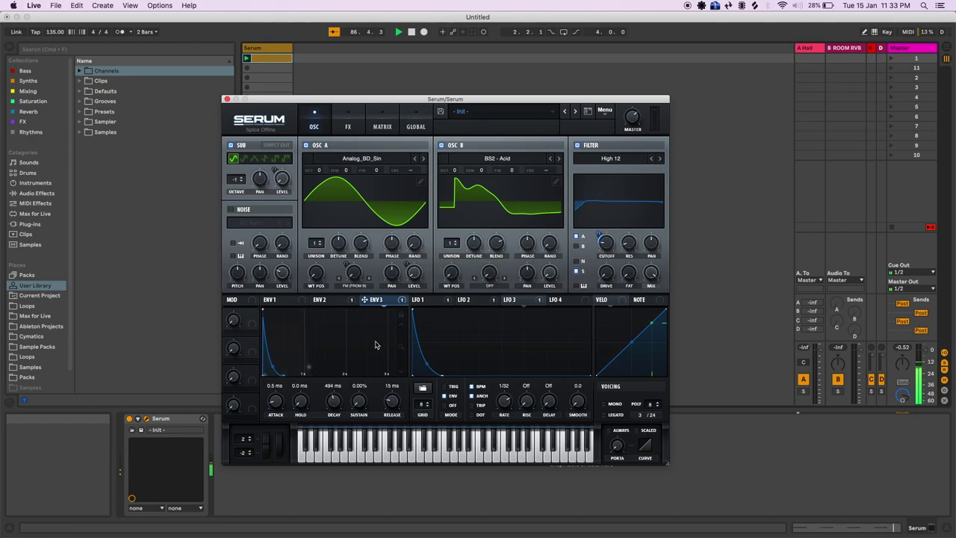
Tighten Env 3 to a 17 ms decay, 0% sustain and 78 ms release
drag(335, 401, 336, 419)
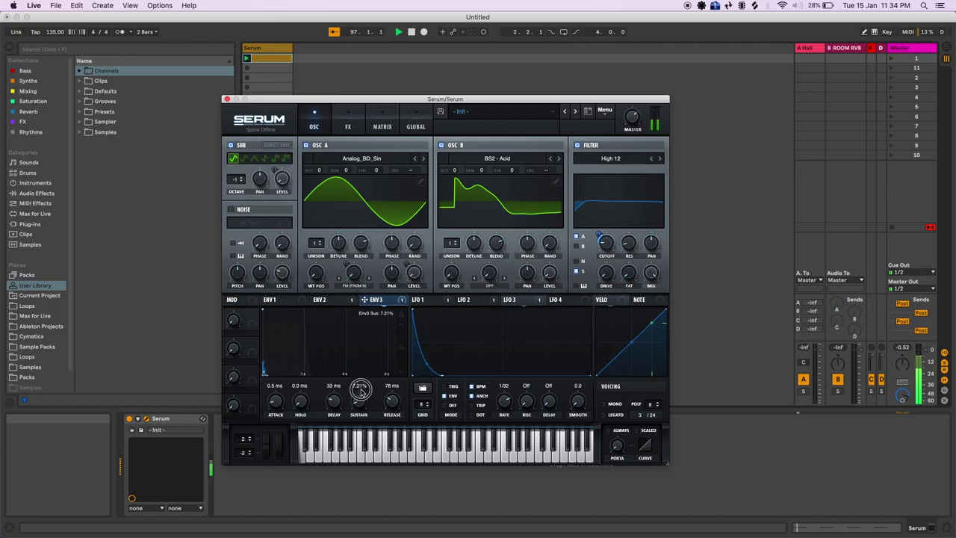
drag(362, 372, 361, 366)
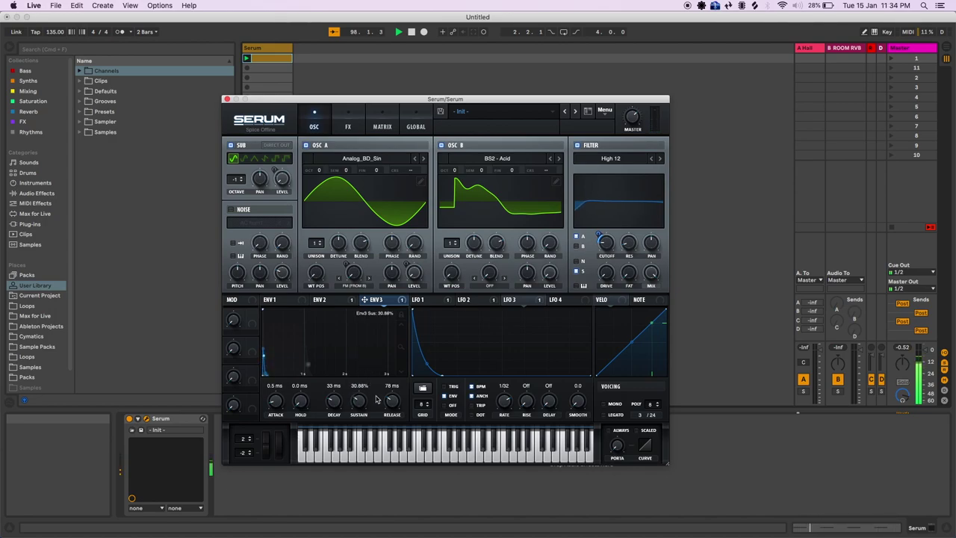
drag(359, 401, 363, 389)
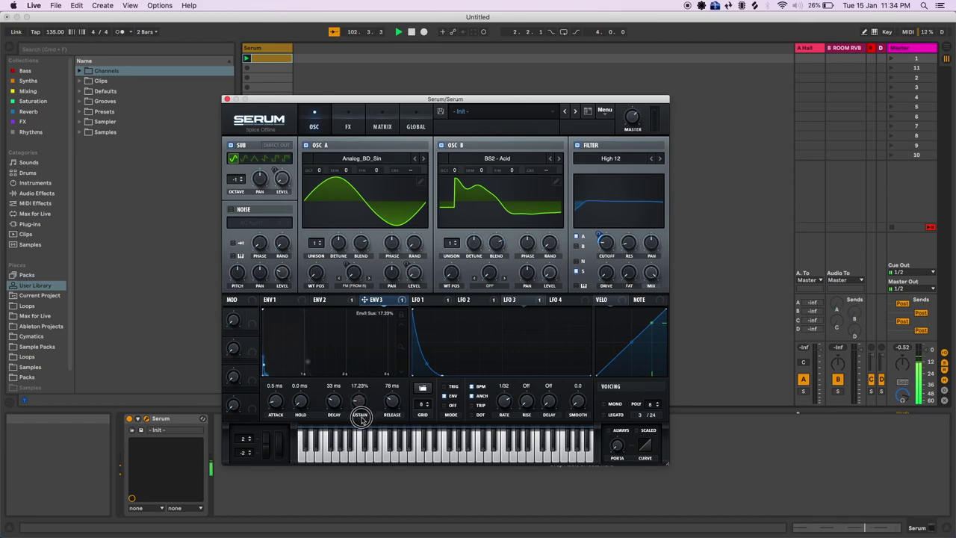
drag(359, 425, 358, 438)
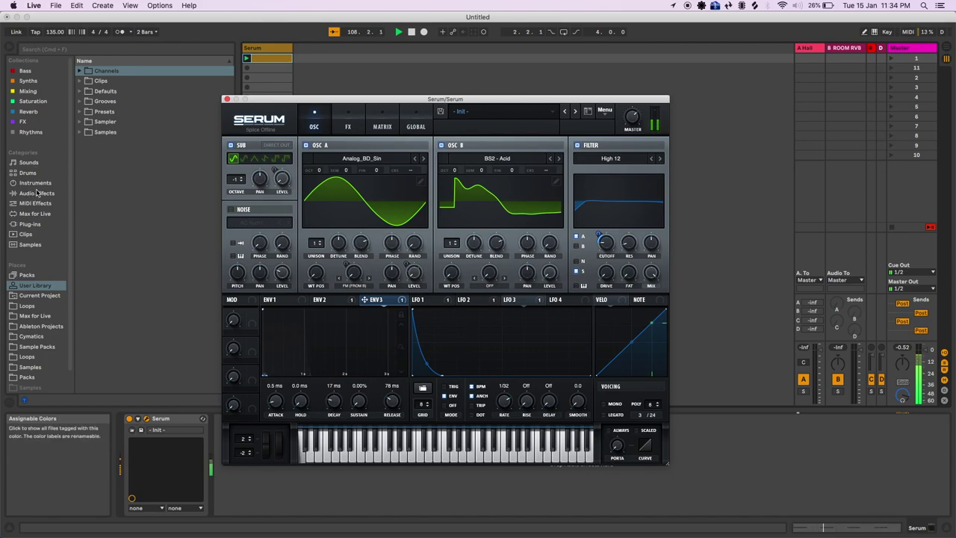
Add s(M)exoscope after Serum from the Mixing collection and set its time to 0.033 and amp to 1.802
click(36, 91)
drag(108, 142, 295, 491)
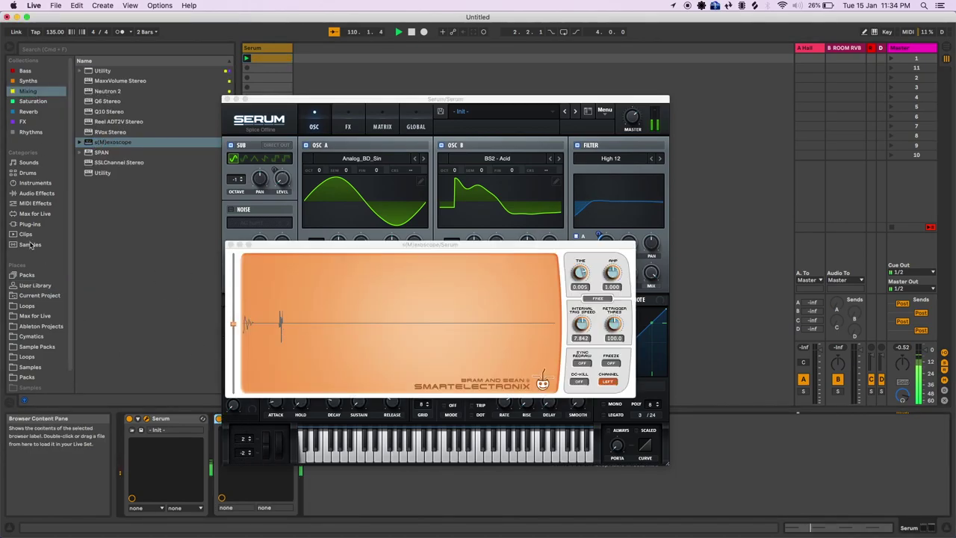
click(35, 192)
drag(578, 271, 612, 268)
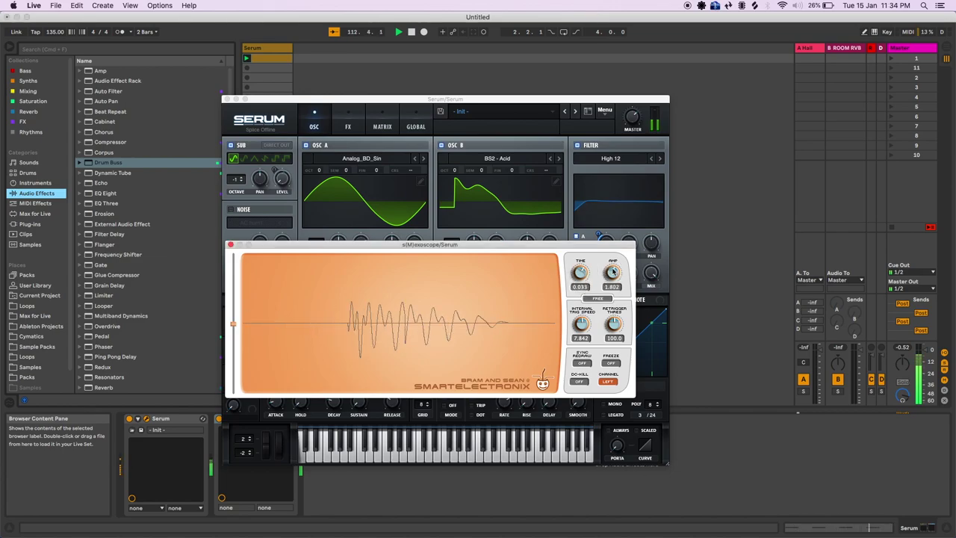
Set Env 3's hold to 4.2 ms in Serum
click(571, 229)
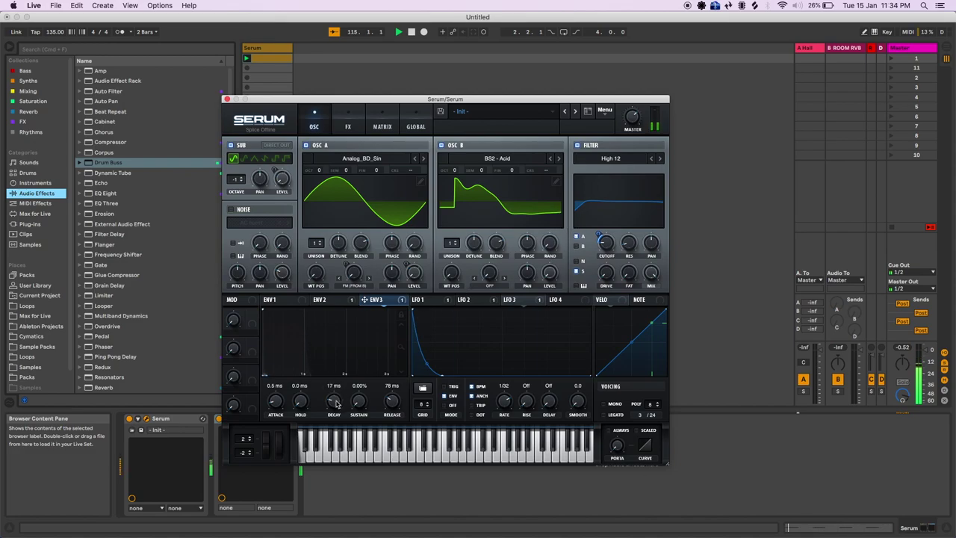
drag(298, 396, 303, 385)
Insert Drum Buss between Serum and s(M)exoscope, and move both plugin windows clear of the track's mixer and devices
drag(112, 163, 373, 486)
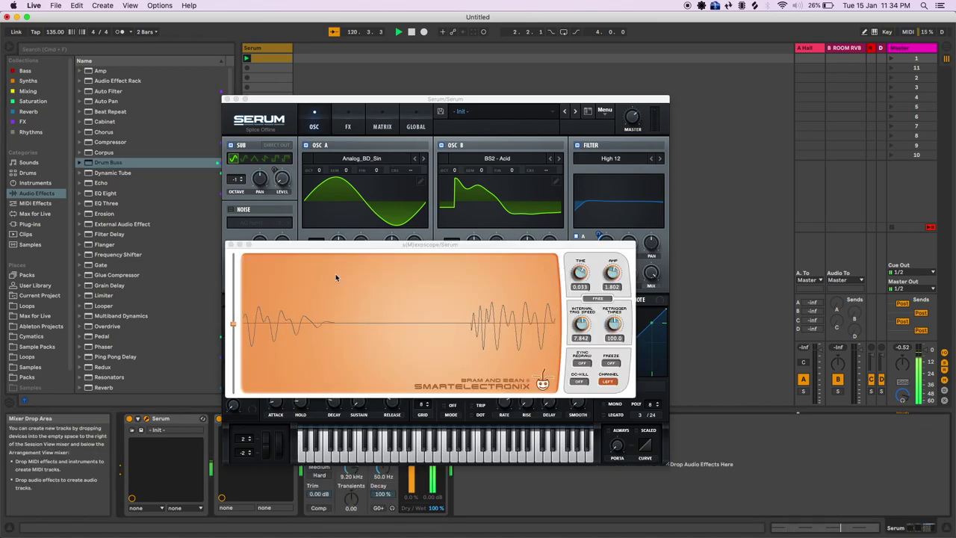
drag(336, 96, 404, 93)
drag(256, 422, 471, 468)
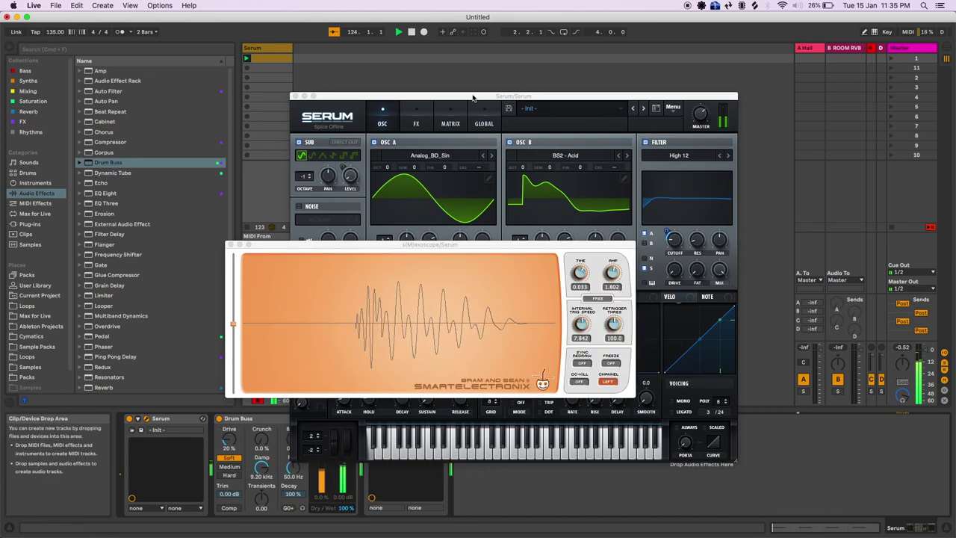
drag(473, 94, 619, 65)
drag(331, 254, 437, 137)
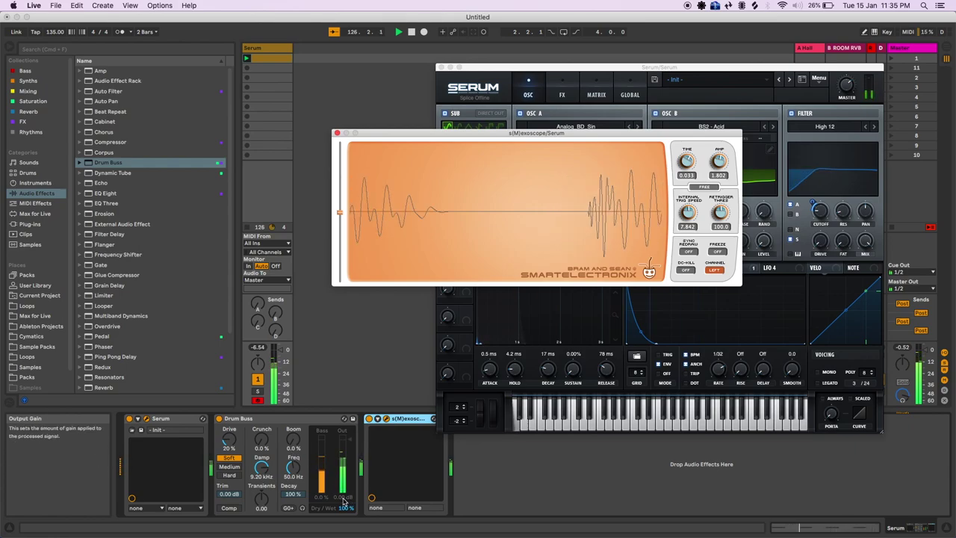
Set Drum Buss's output gain to -3.56 dB and its Boom to 12% at 65.2 Hz
drag(342, 497, 343, 508)
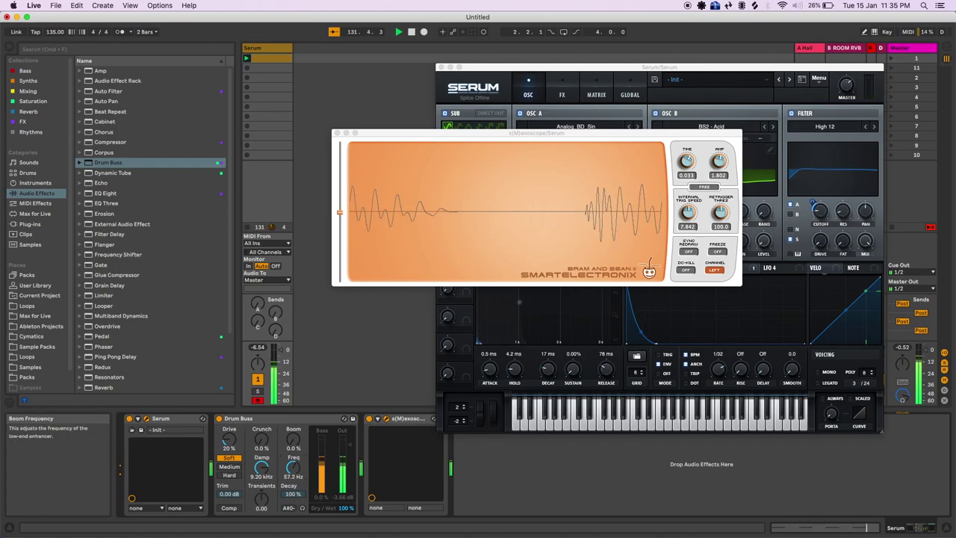
drag(292, 468, 293, 433)
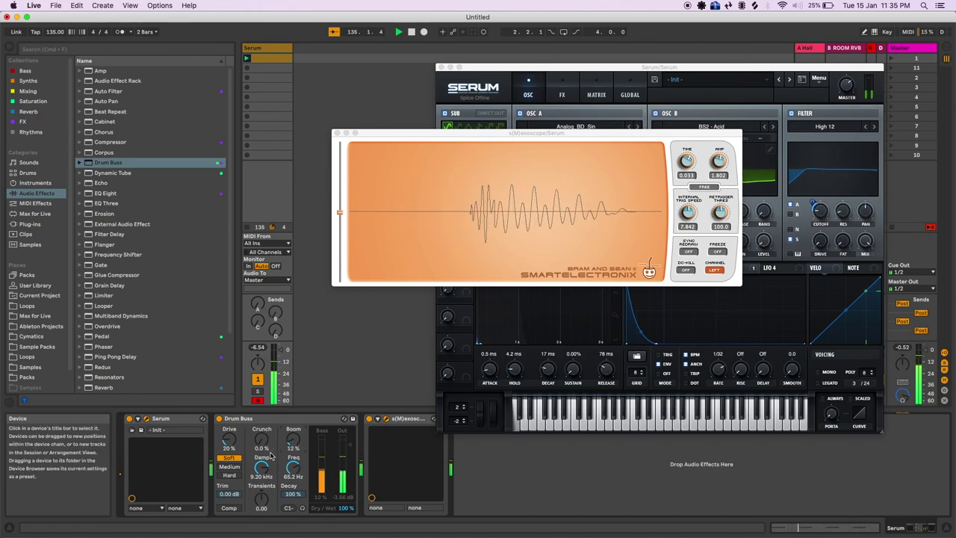
Enable the Distortion effect in Serum's effects rack
click(596, 95)
click(564, 96)
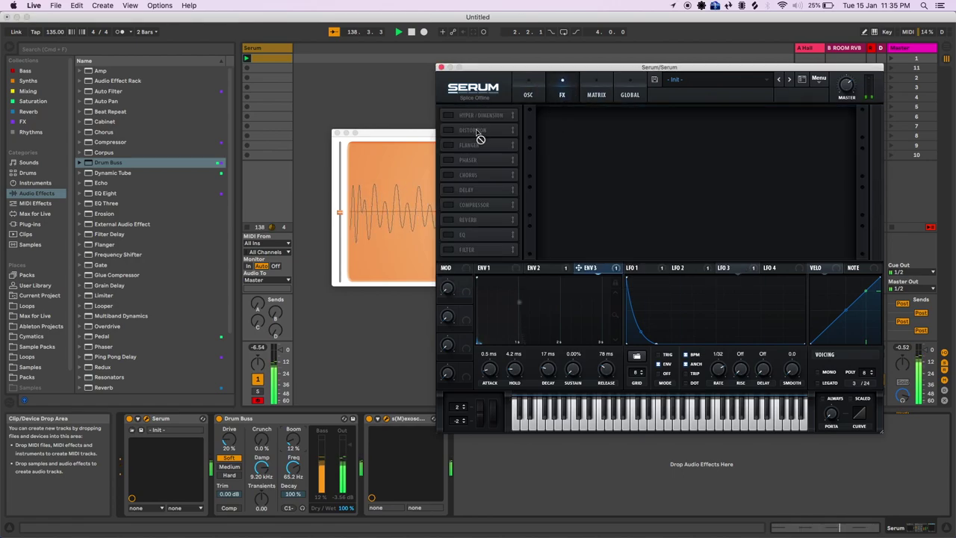
click(449, 131)
click(772, 212)
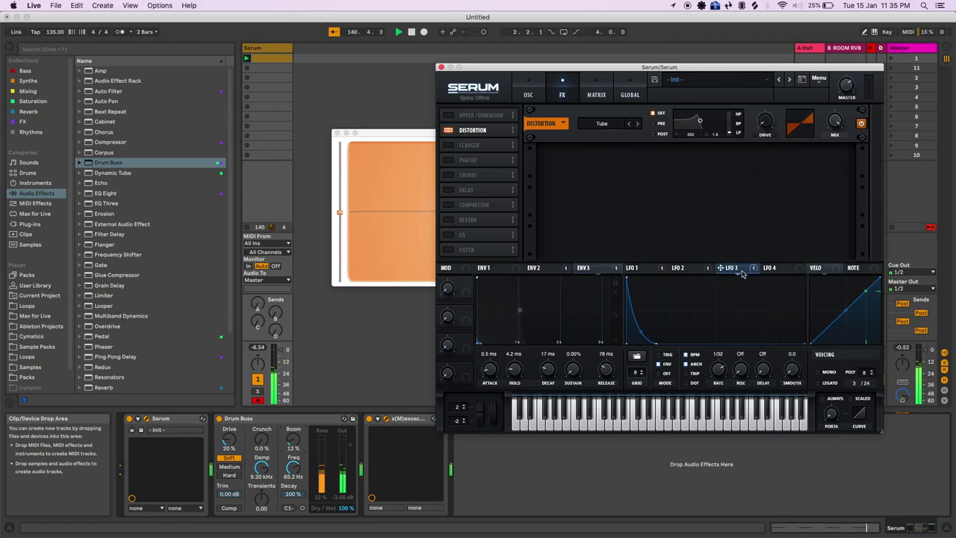
Enable the noise oscillator with the AC hum1 sample and modulate its level with LFO 4
click(776, 271)
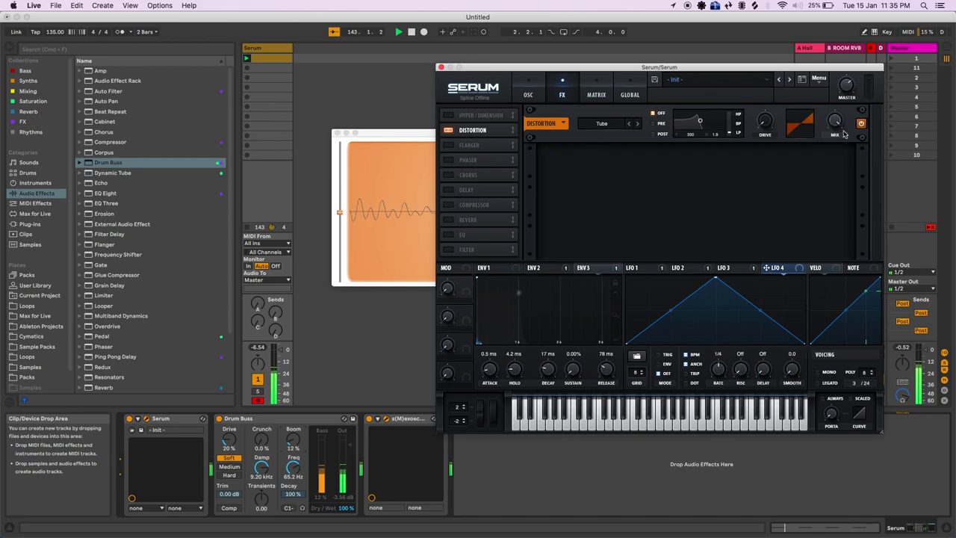
click(528, 94)
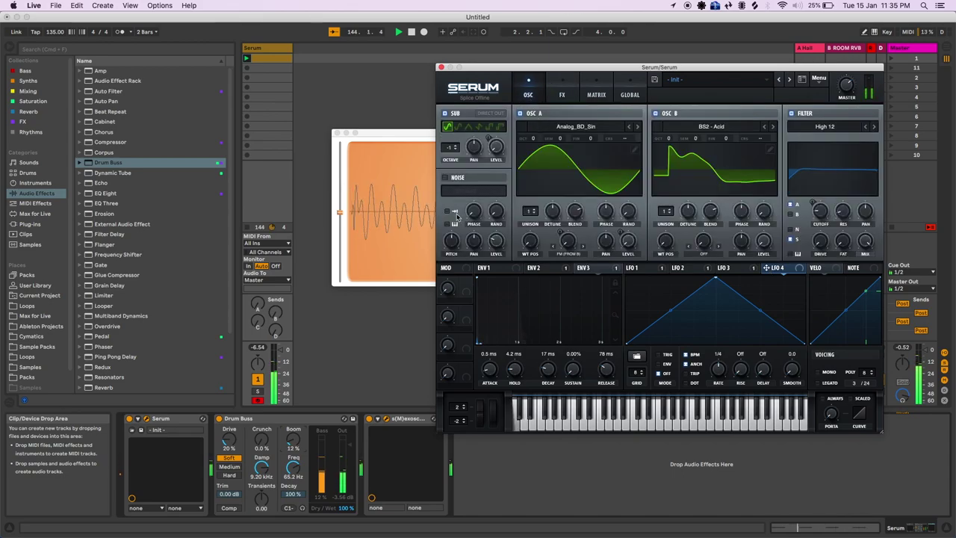
click(445, 177)
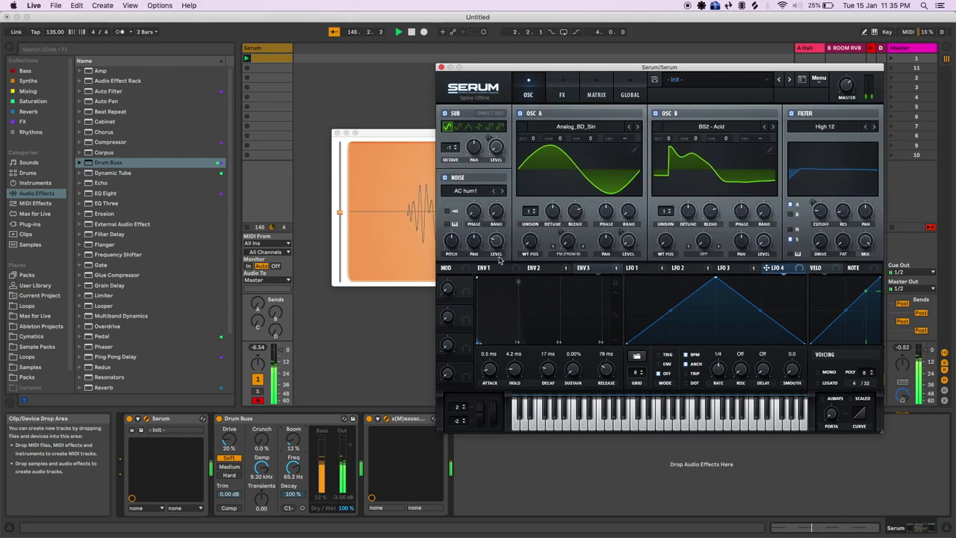
drag(781, 269, 486, 263)
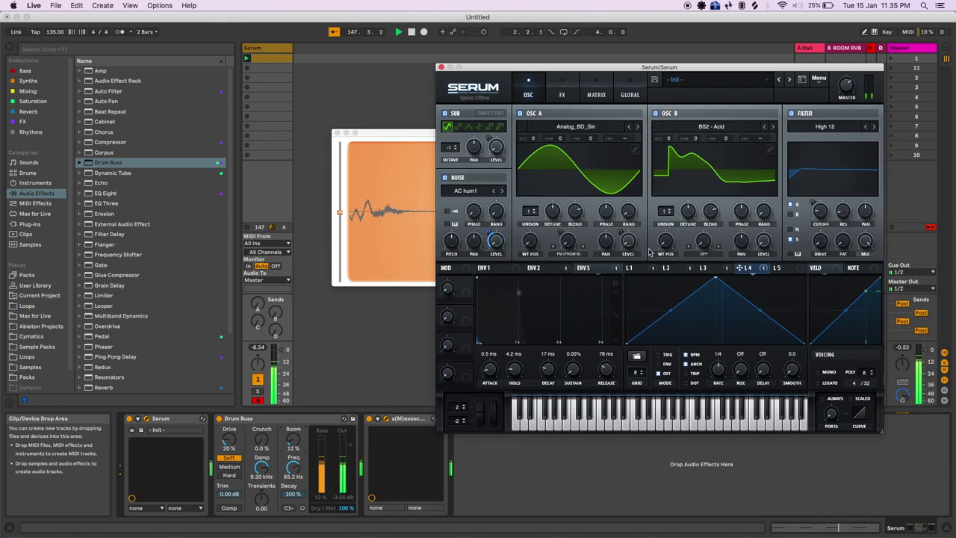
Reshape LFO 4 into a very steep falling spike running at a 1/32 rate in ENV mode
drag(715, 278, 625, 277)
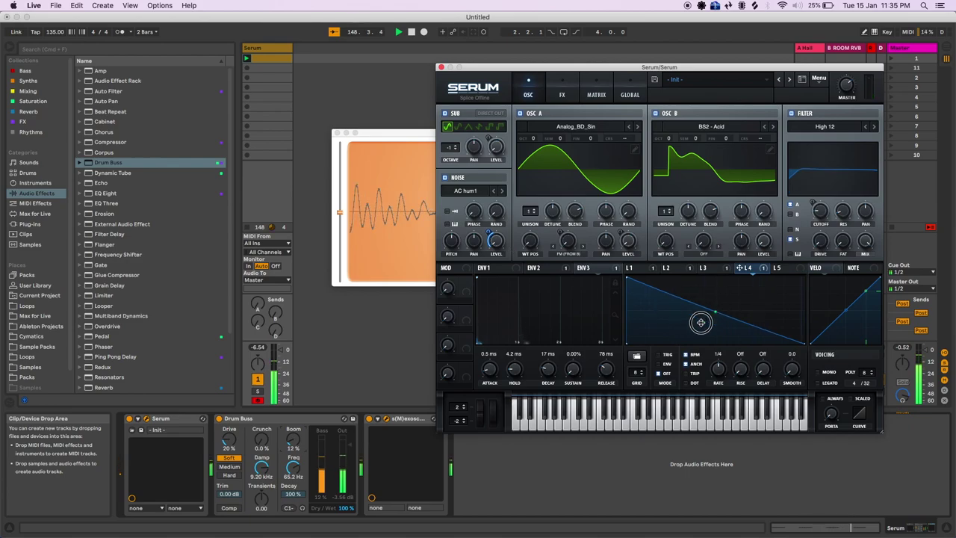
drag(699, 322, 665, 343)
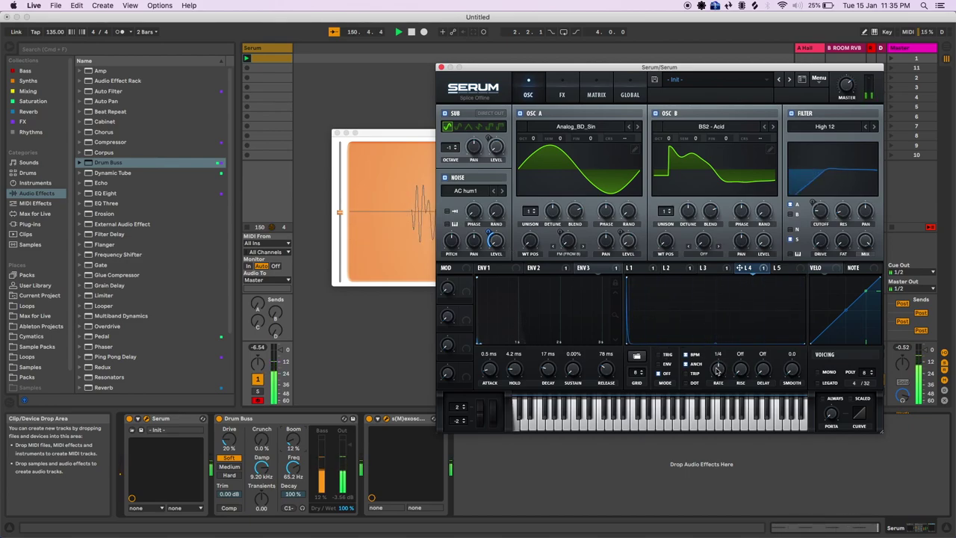
drag(717, 370, 720, 345)
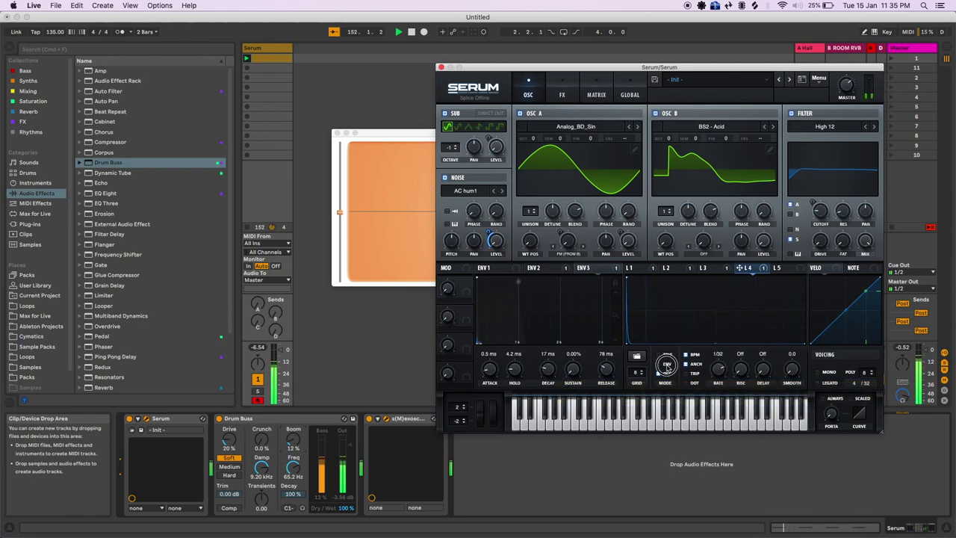
click(667, 364)
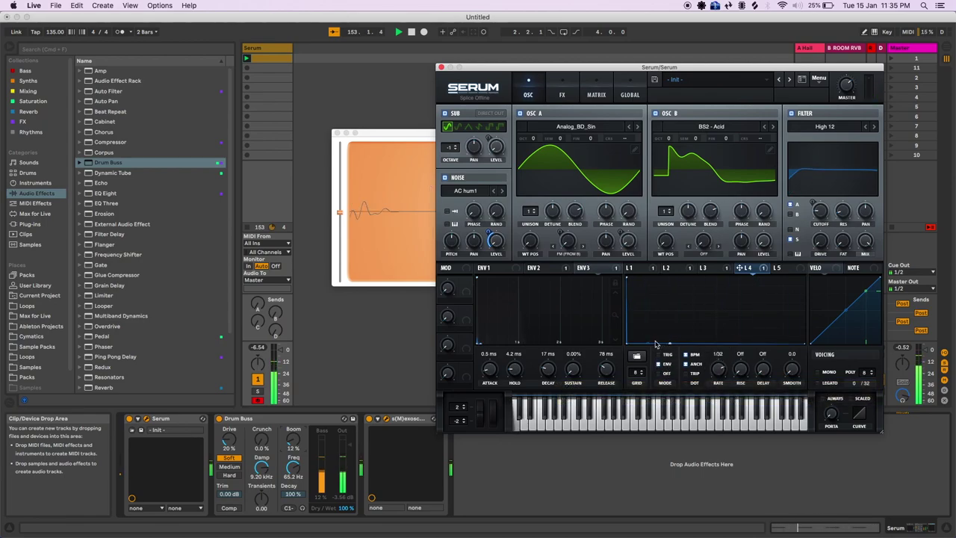
Soften LFO 4's falling spike into a less steep decay curve and load the kick attack sample XF_KikAtk_24 into the noise oscillator
mouse_move(656, 344)
mouse_down()
mouse_move(649, 320)
mouse_move(648, 334)
mouse_up()
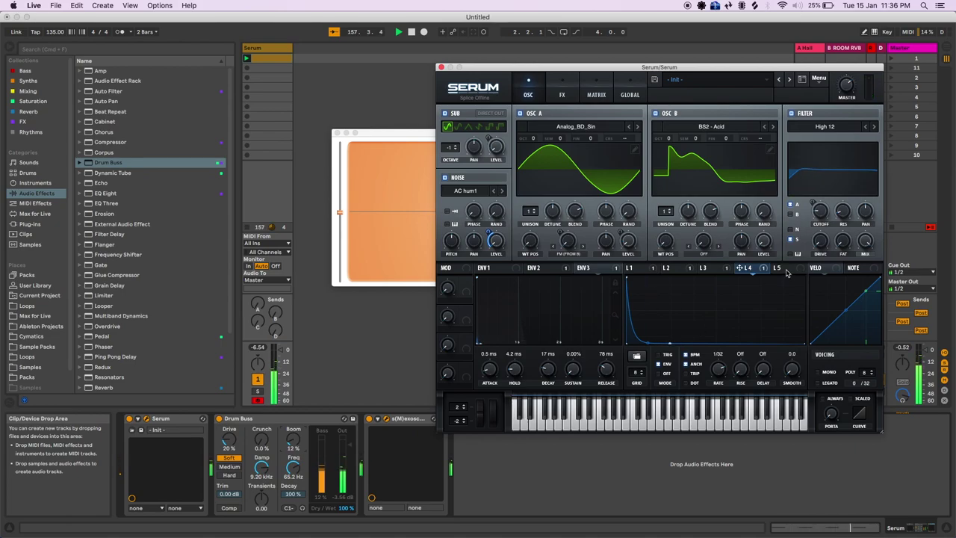
click(476, 191)
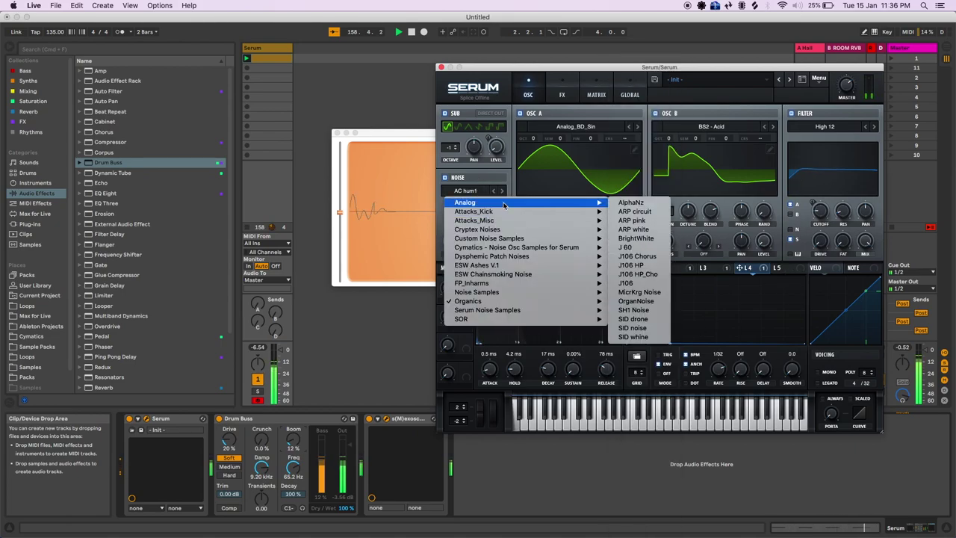
mouse_move(575, 211)
click(637, 215)
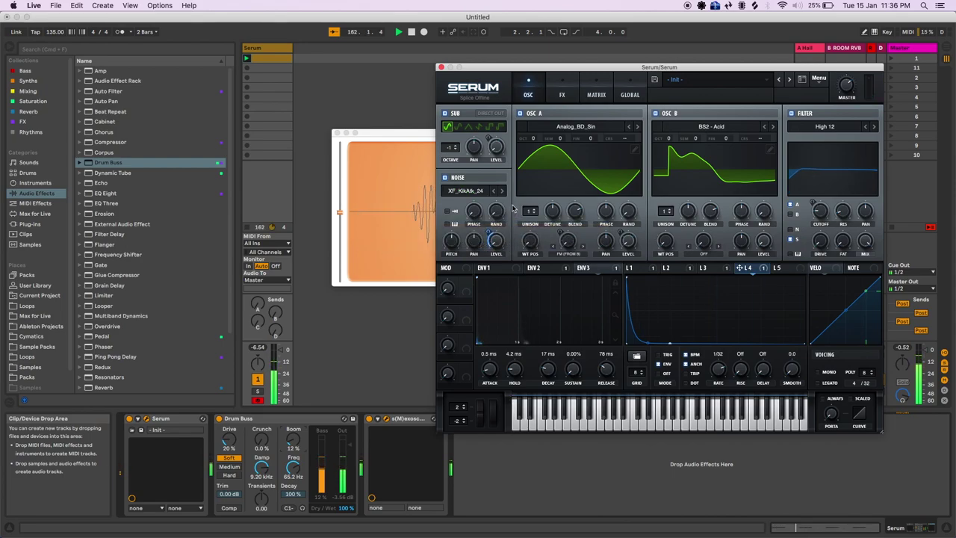
Modulate the Distortion effect's drive with LFO 5, adjust the modulation depth, and set the distortion type to SoftClip
click(565, 94)
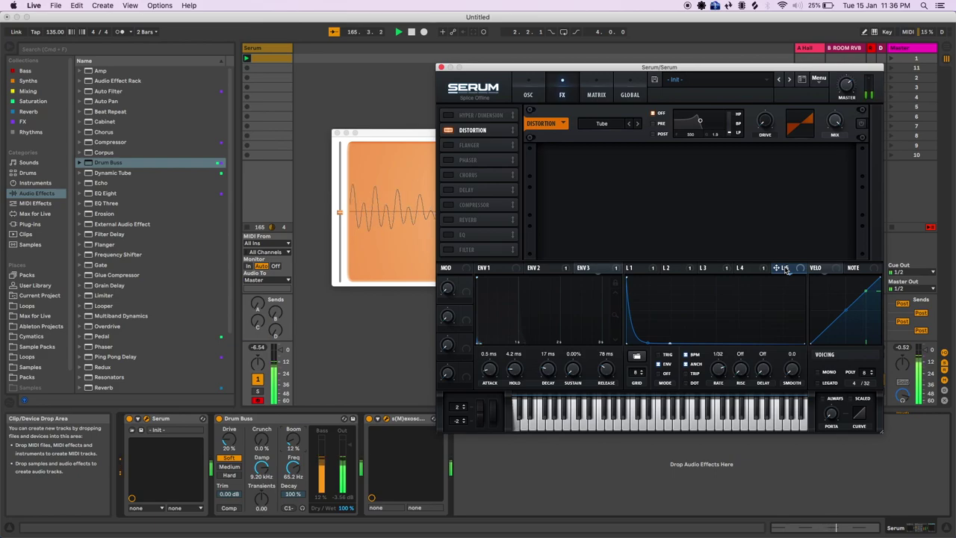
drag(787, 270, 760, 118)
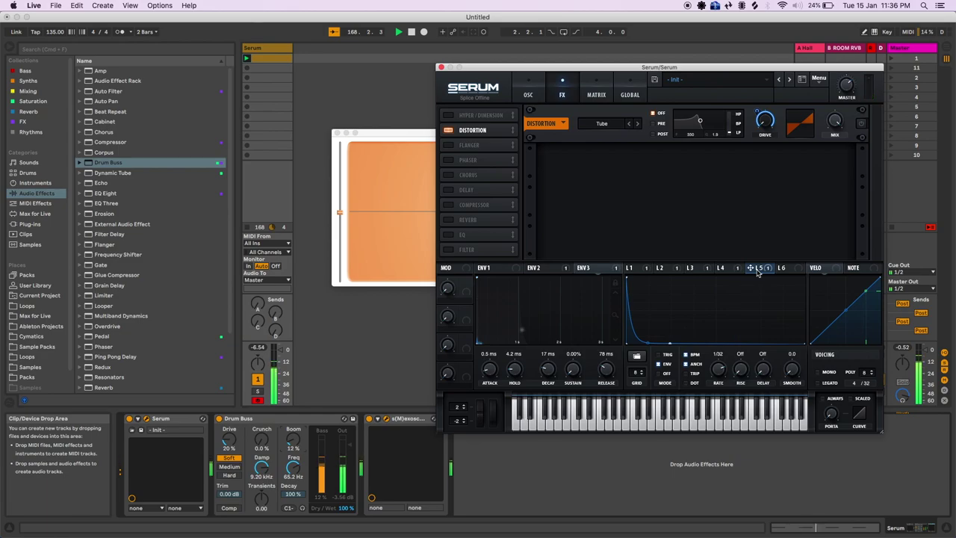
mouse_move(760, 271)
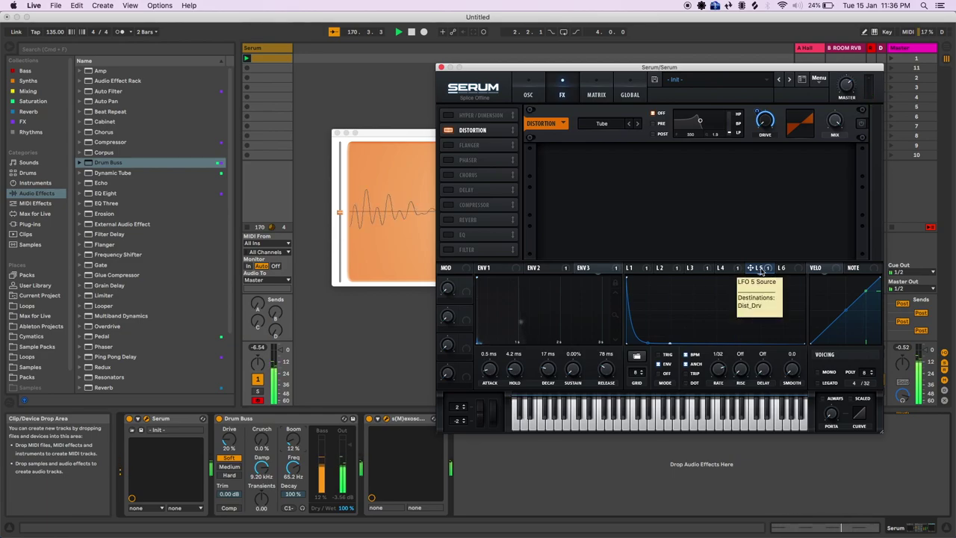
drag(756, 111, 754, 139)
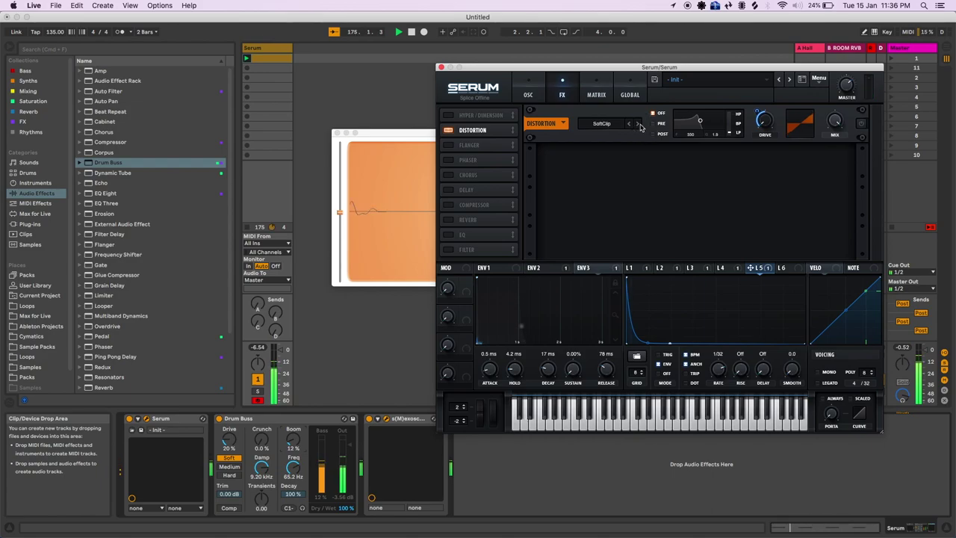
mouse_move(755, 112)
mouse_down()
mouse_move(757, 88)
mouse_move(757, 99)
mouse_up()
Bend LFO 5's falling curve outward so it stays high at the start and drops steeply to zero at its end point
drag(662, 331, 658, 302)
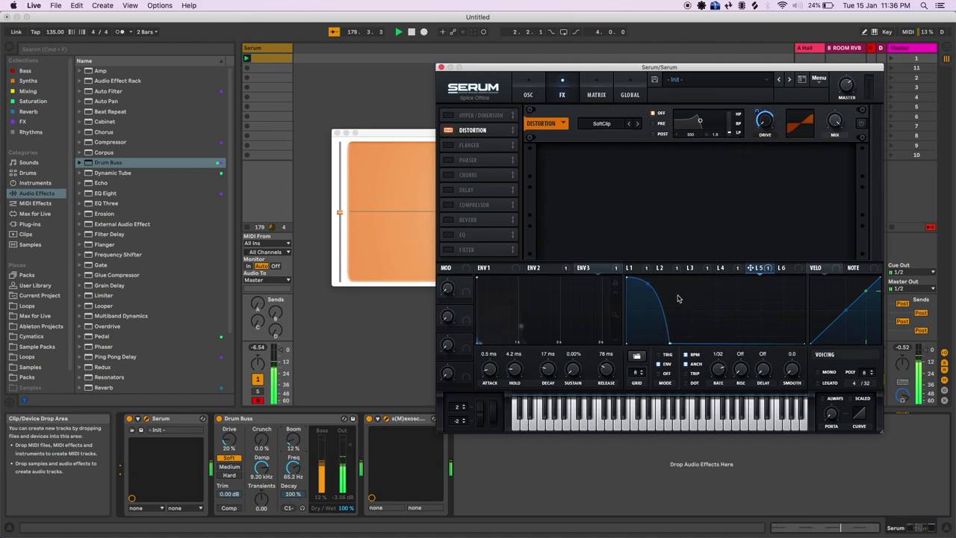
mouse_move(670, 345)
mouse_down()
mouse_move(766, 350)
mouse_move(650, 349)
mouse_move(669, 351)
mouse_up()
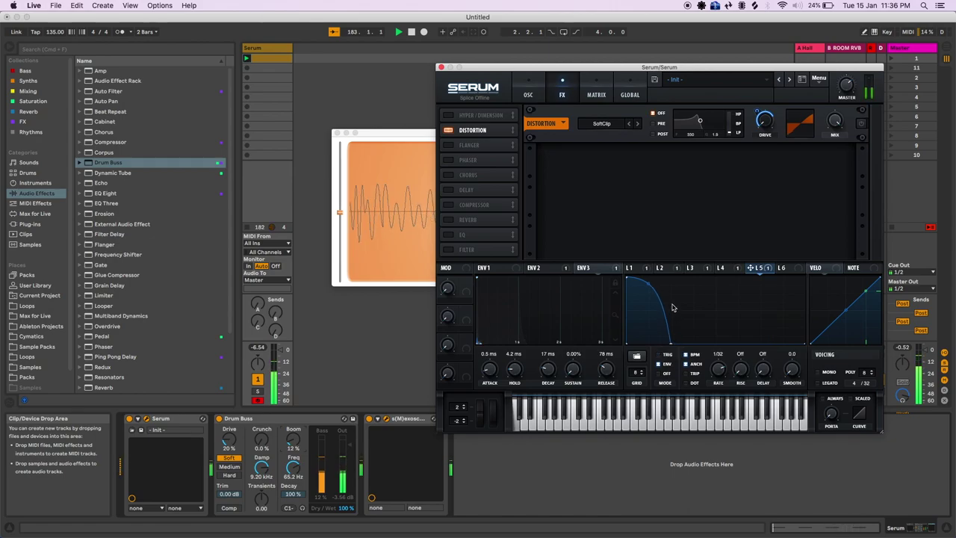